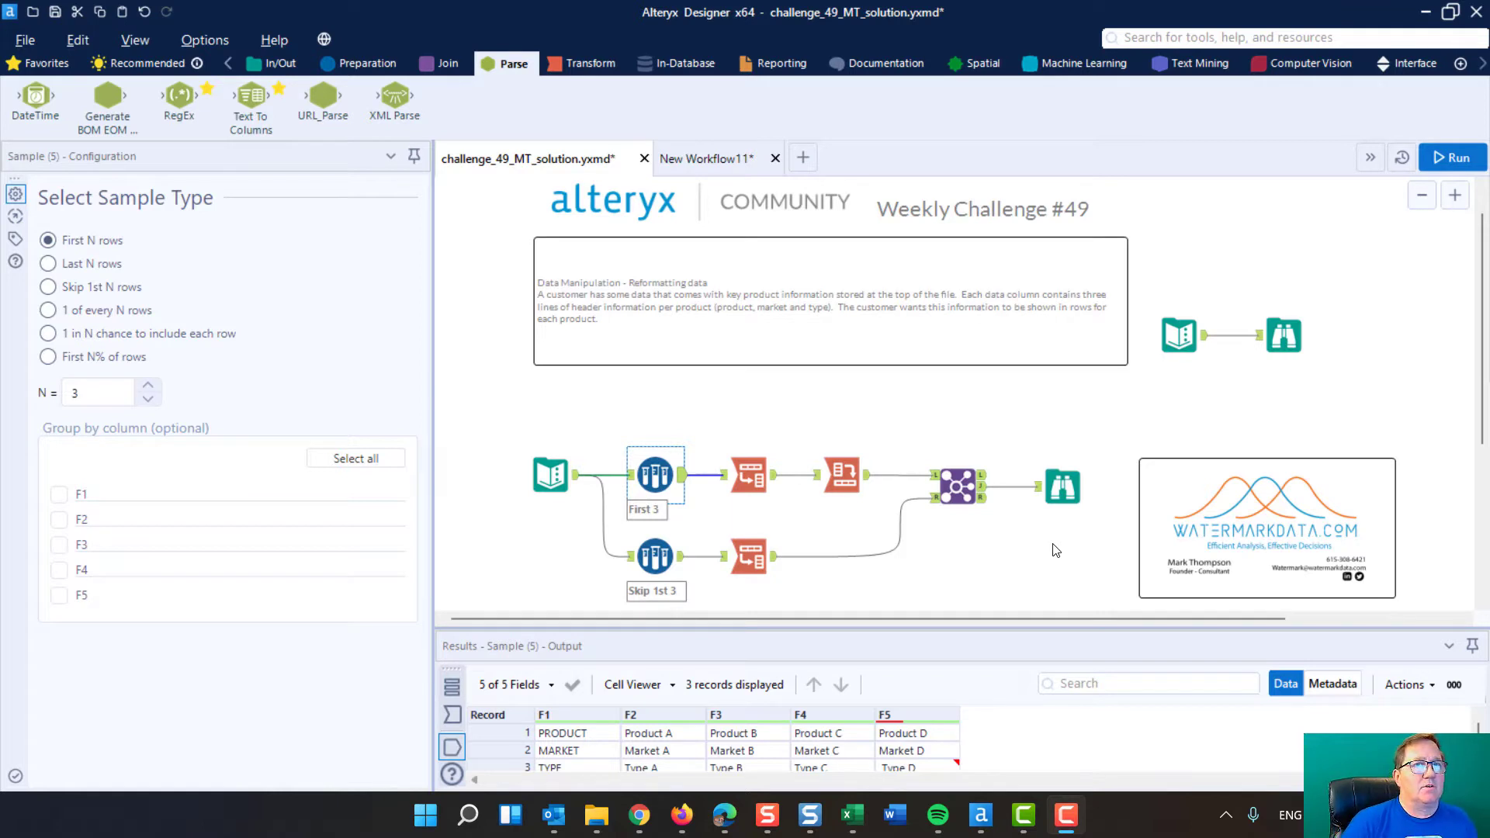
# Examine the source data in the lower workflow's Text Input with an enlarged results area, highlighting the first three header records
pyautogui.scroll(-3, 842, 411)
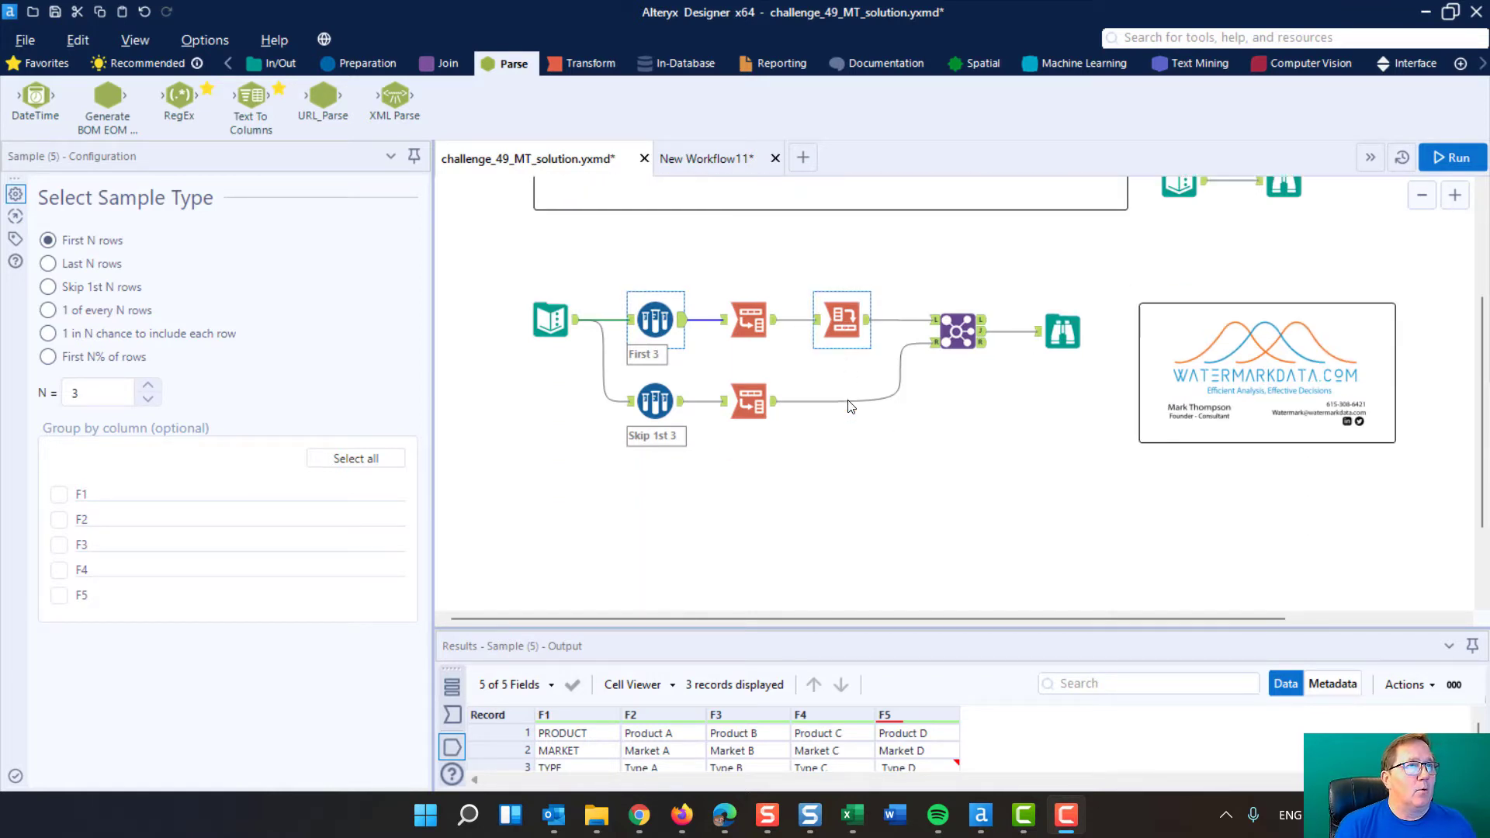
pyautogui.scroll(3, 851, 407)
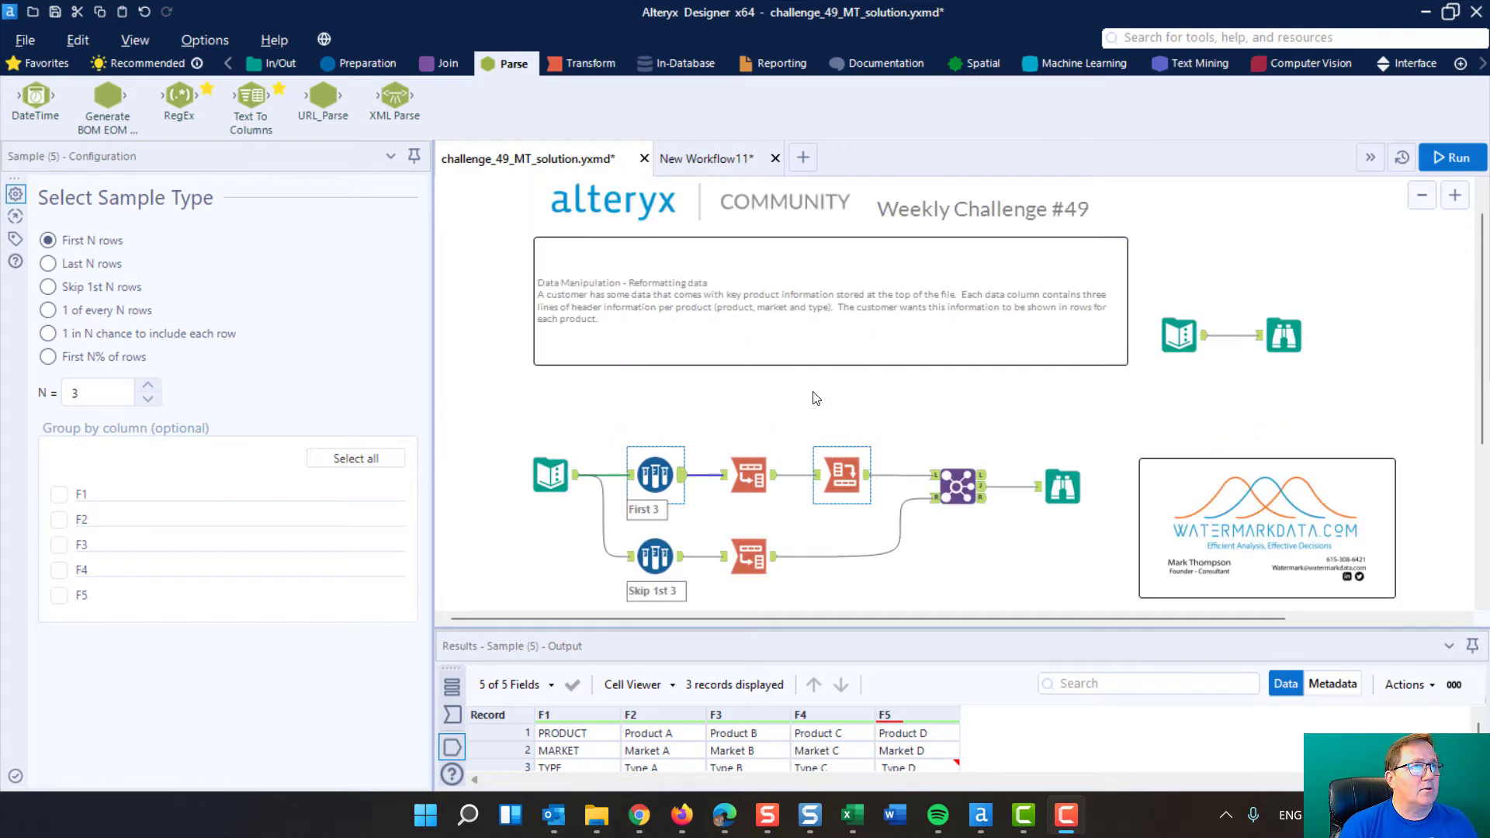
pyautogui.click(550, 474)
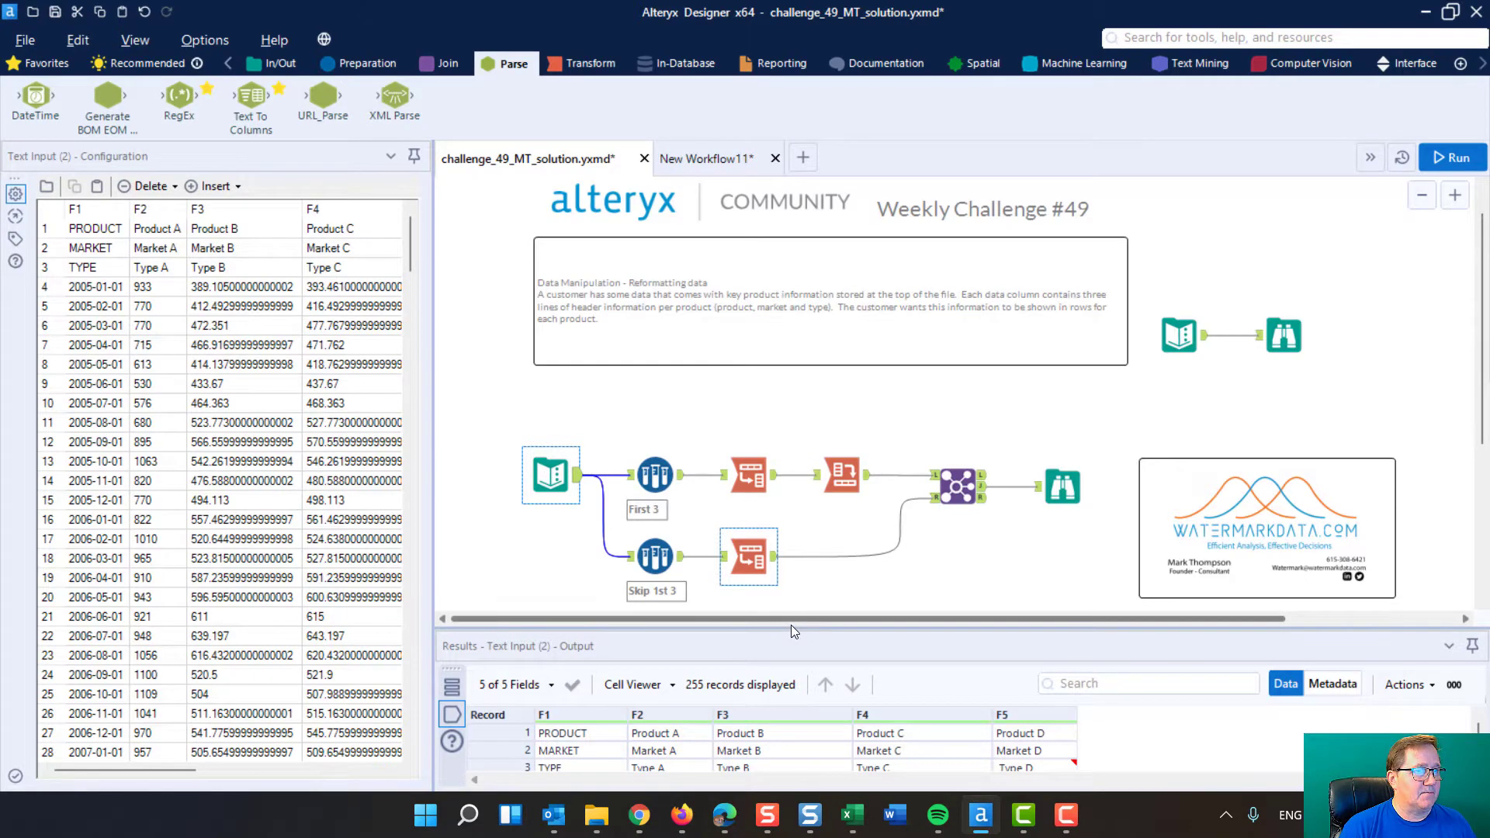
pyautogui.moveTo(790, 626); pyautogui.dragTo(811, 462)
pyautogui.scroll(-5, 899, 378)
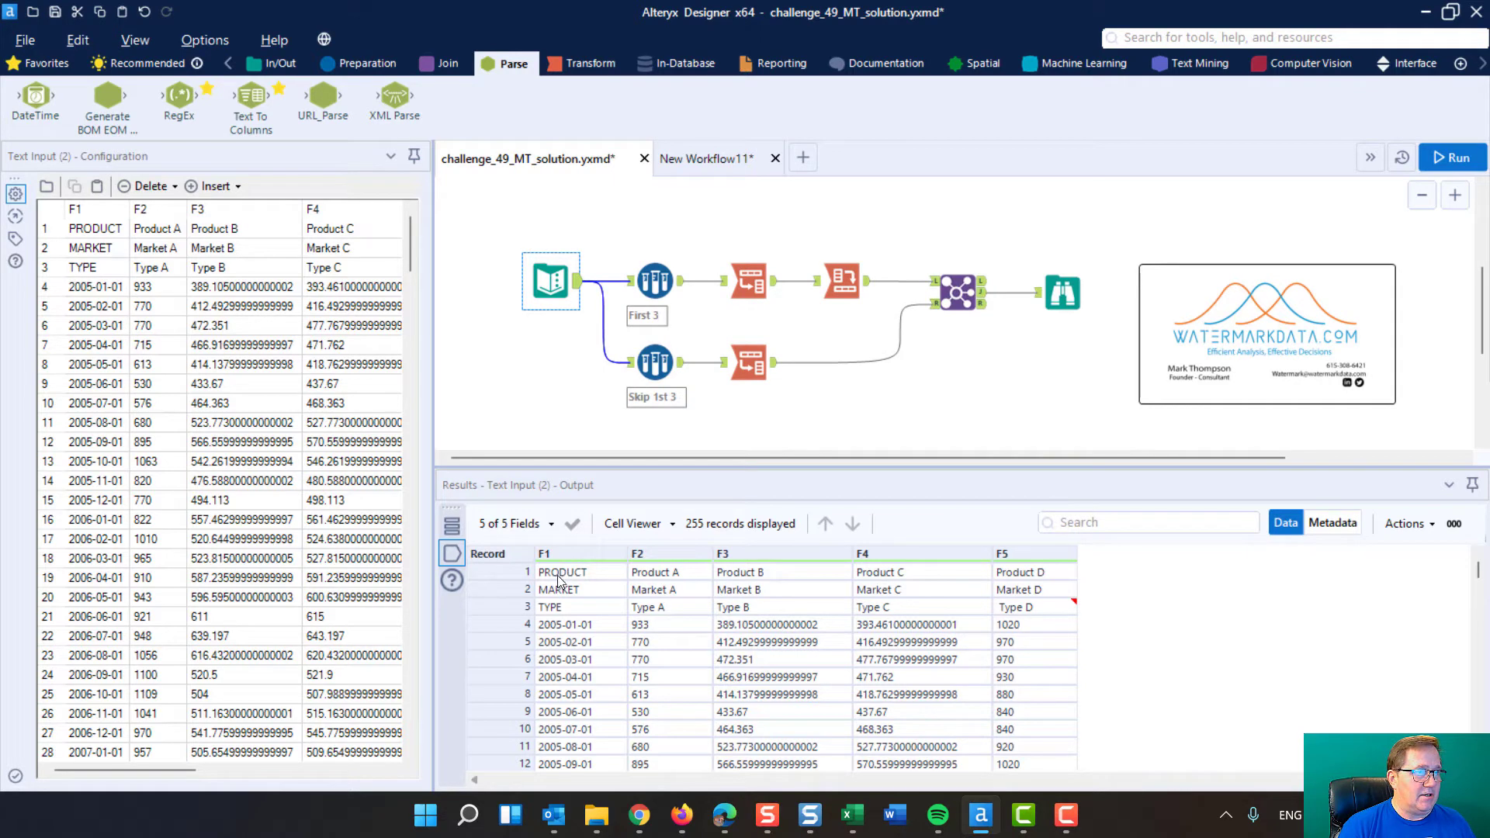
pyautogui.moveTo(503, 573); pyautogui.dragTo(504, 605)
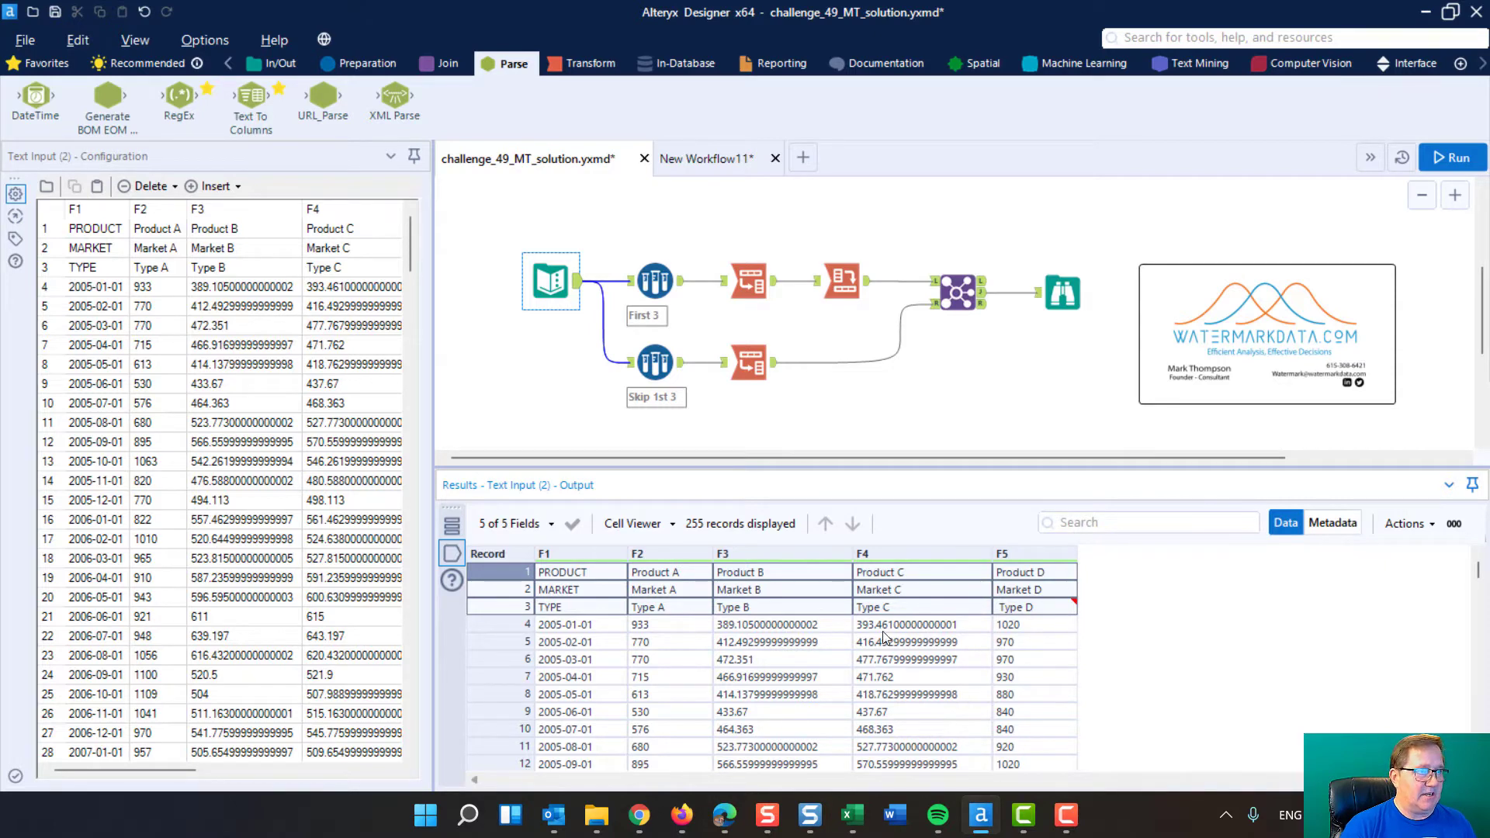
pyautogui.scroll(-11, 854, 635)
pyautogui.scroll(11, 854, 635)
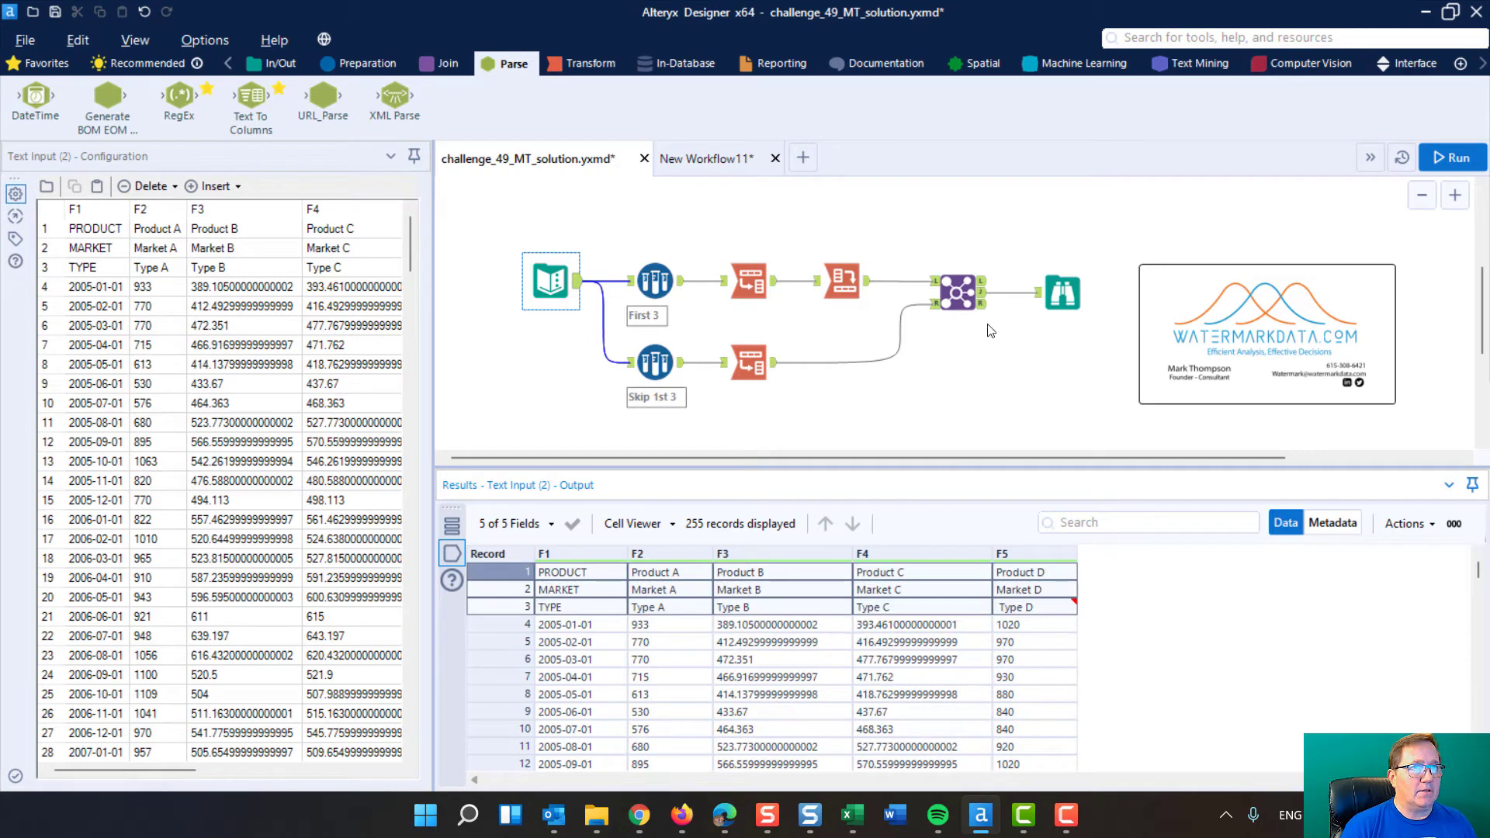
# Check the Browse output, exclude both the left and right Name fields from the Join output, and run the workflow
pyautogui.click(1069, 285)
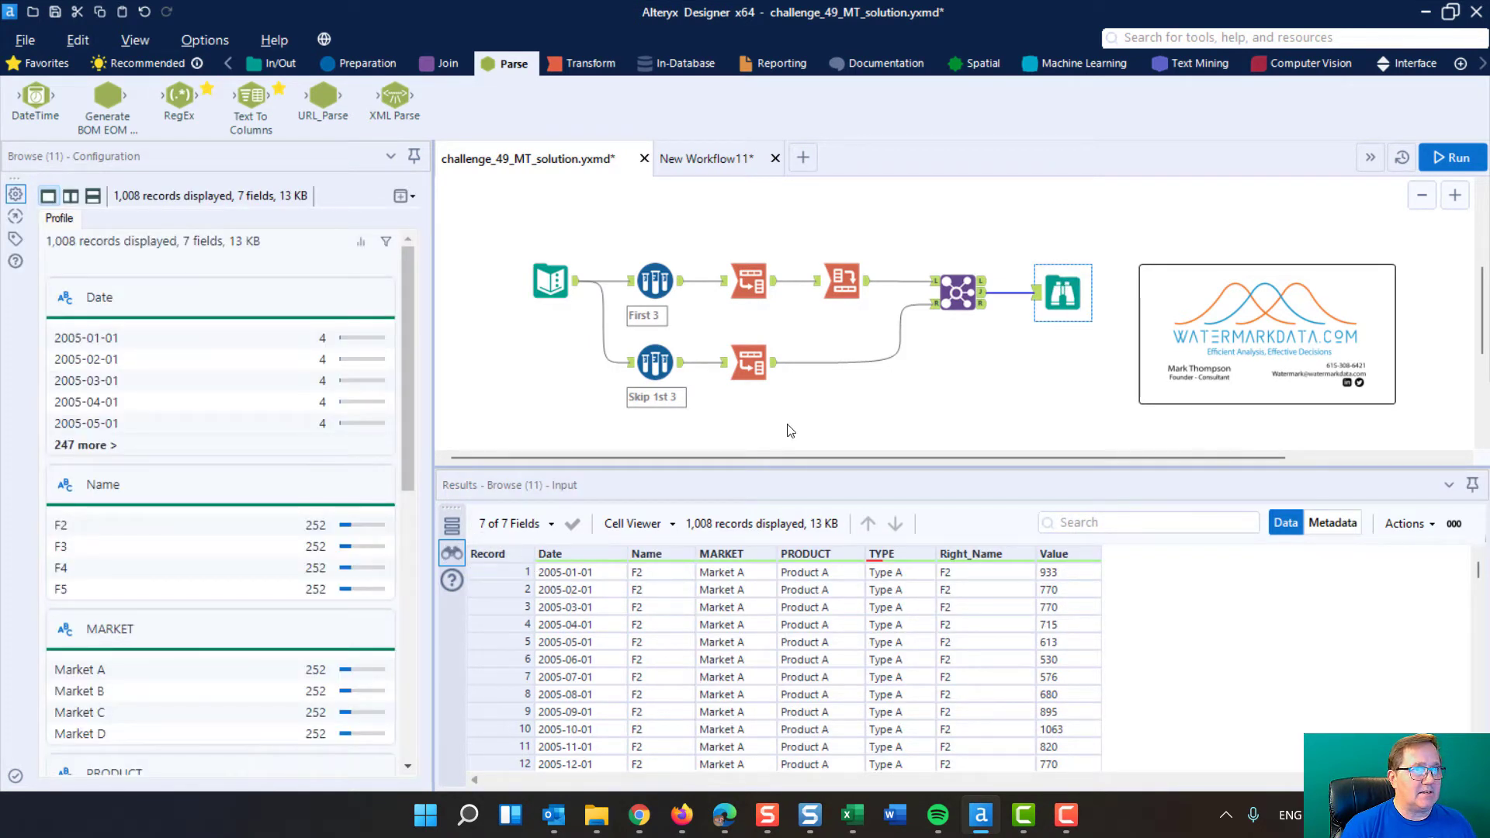
pyautogui.click(958, 292)
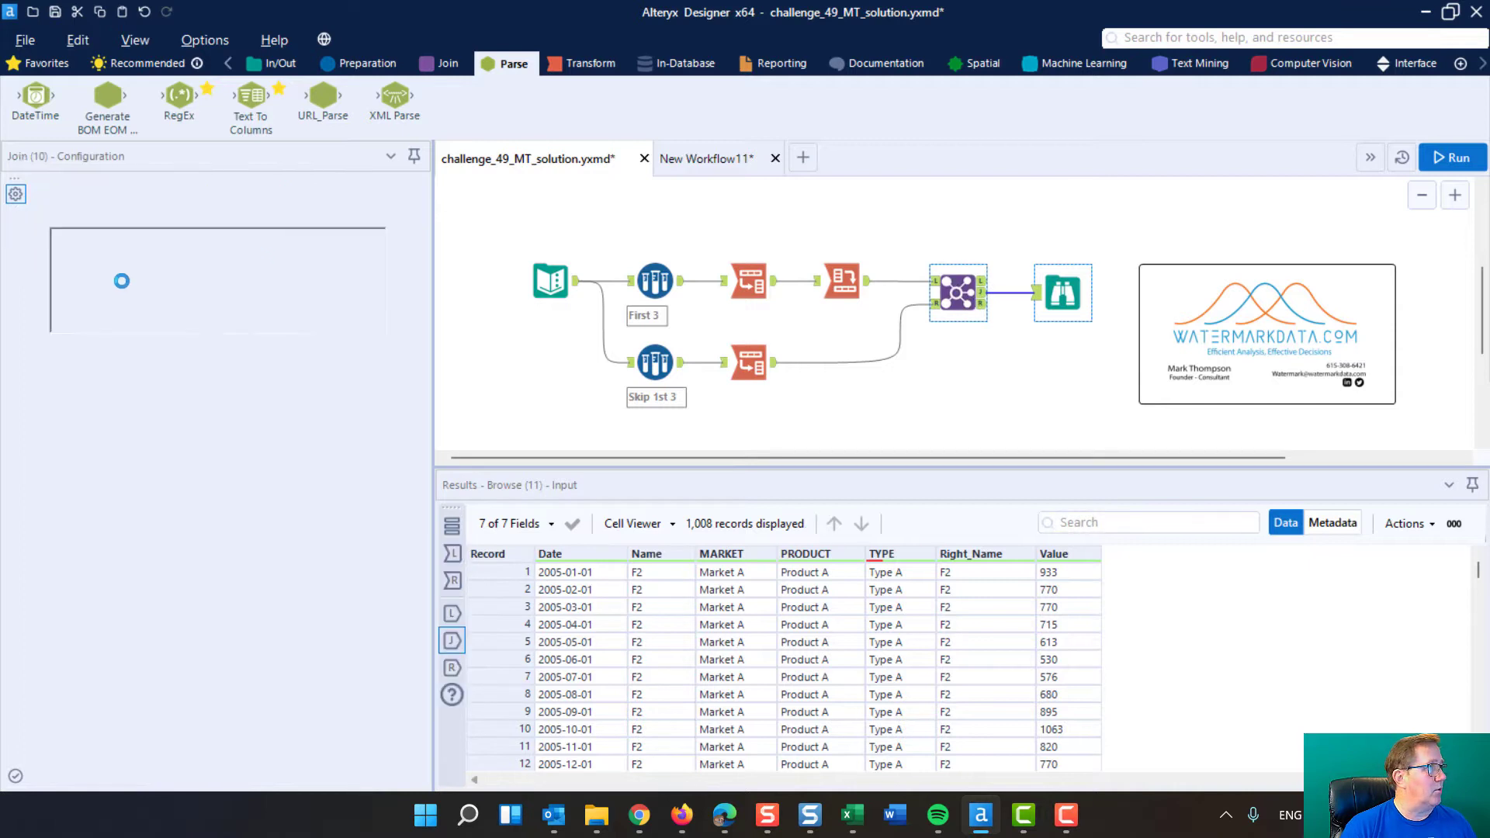
pyautogui.click(75, 469)
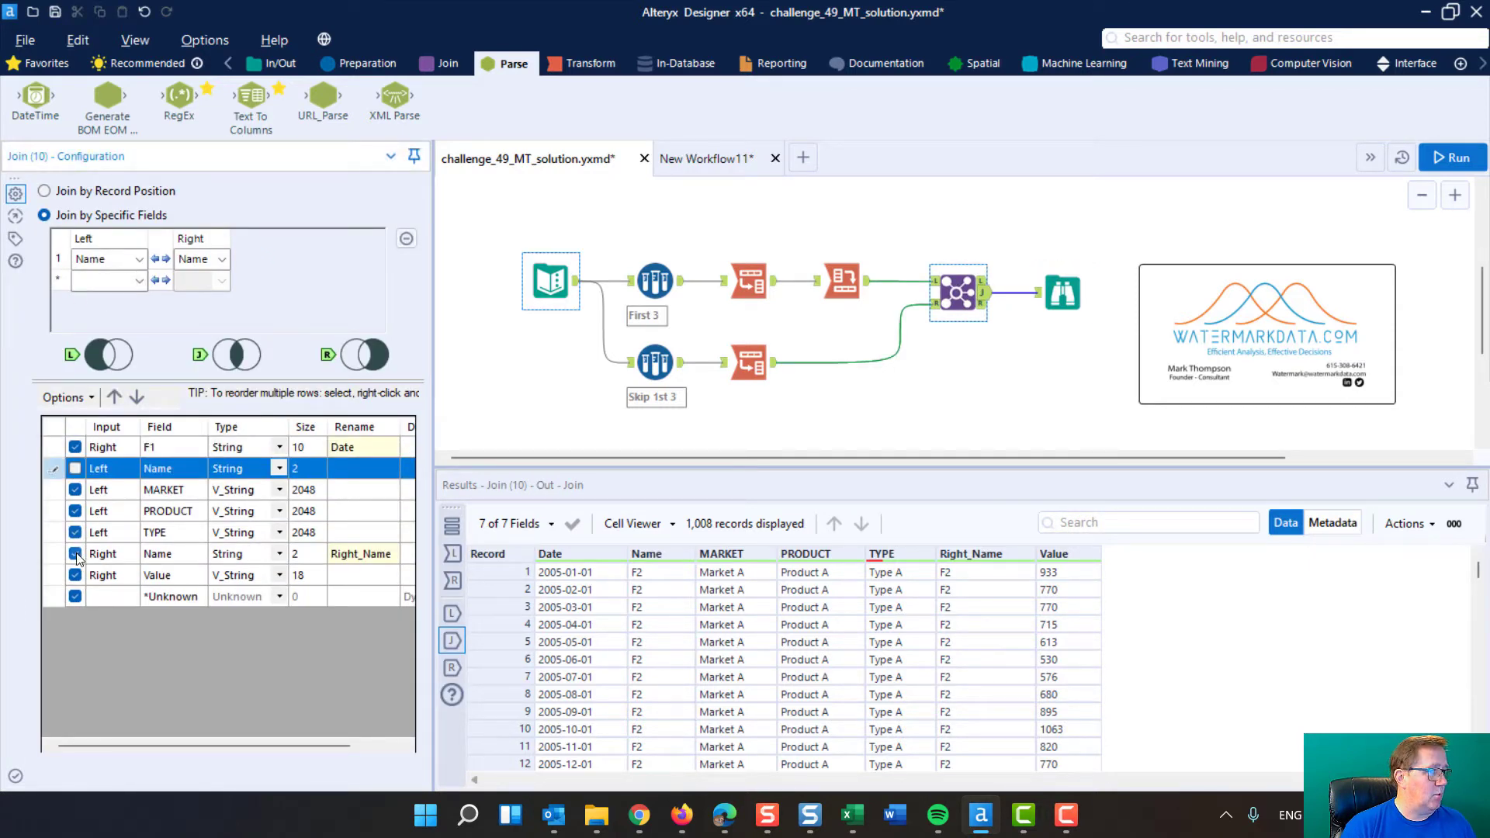
pyautogui.click(75, 553)
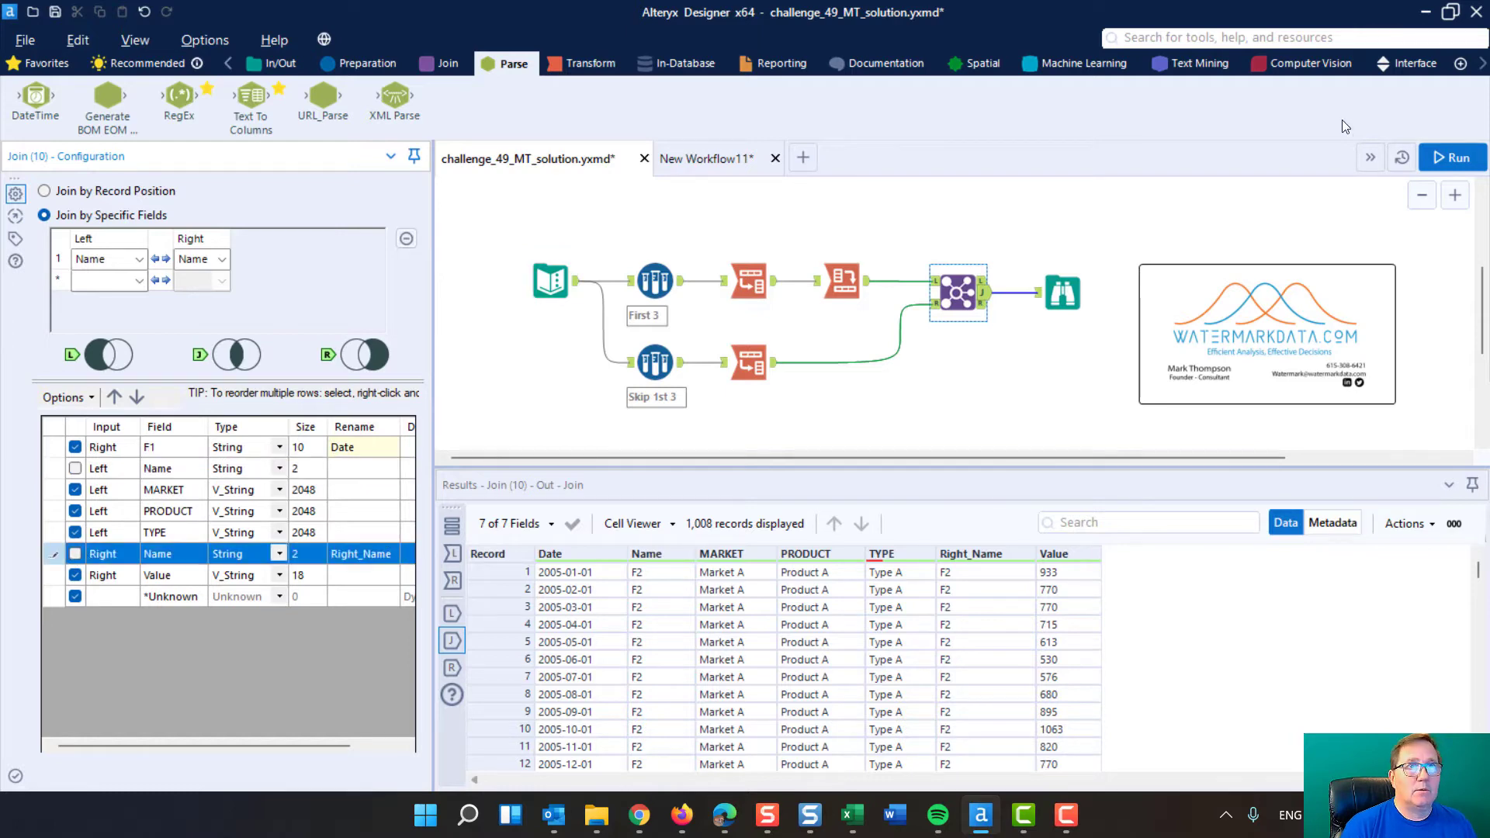
pyautogui.click(1450, 163)
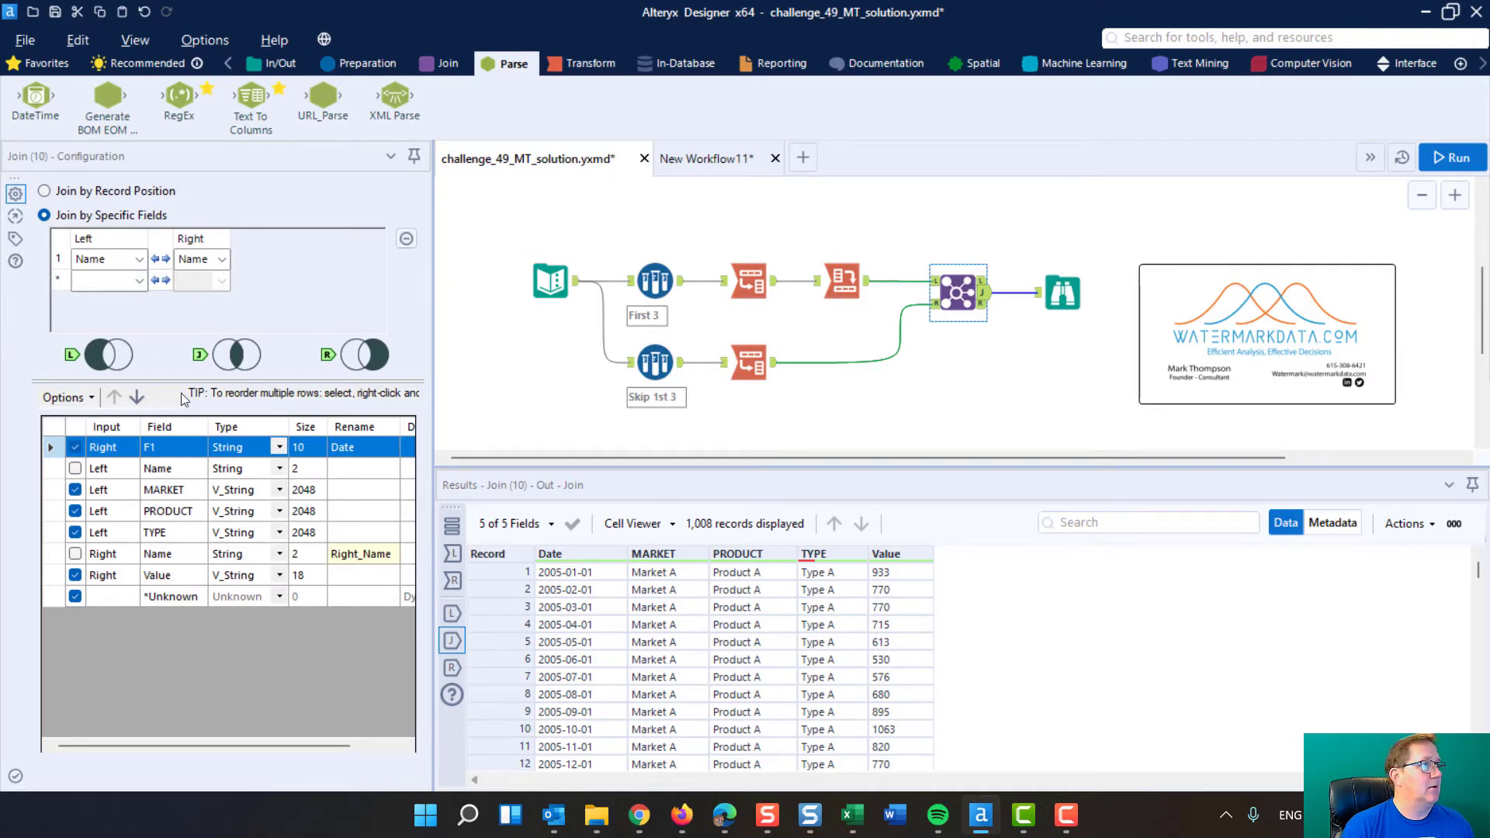
# Include the left and right Name fields in the Join output again
pyautogui.click(76, 469)
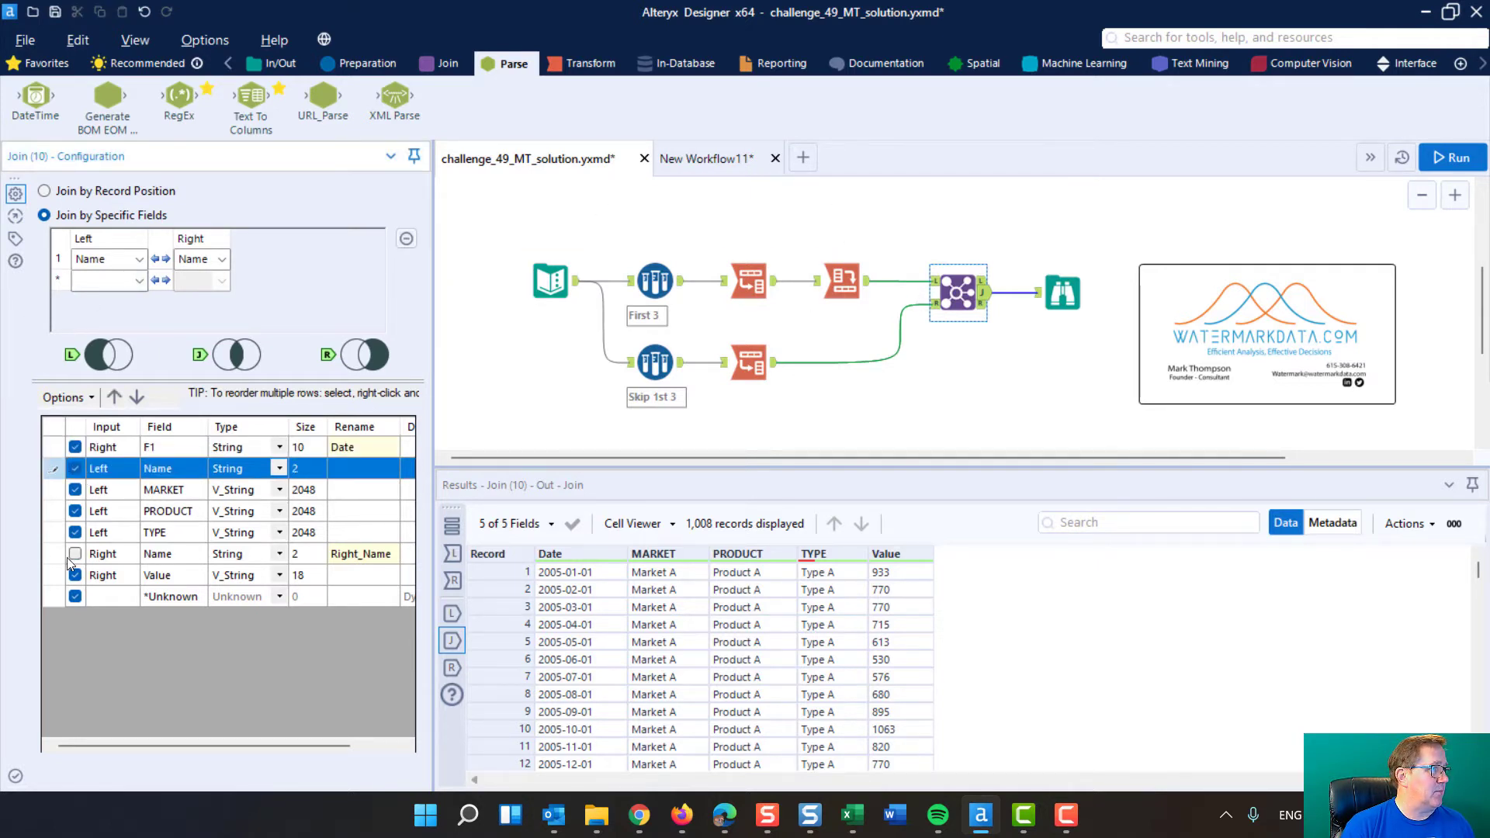
pyautogui.click(74, 553)
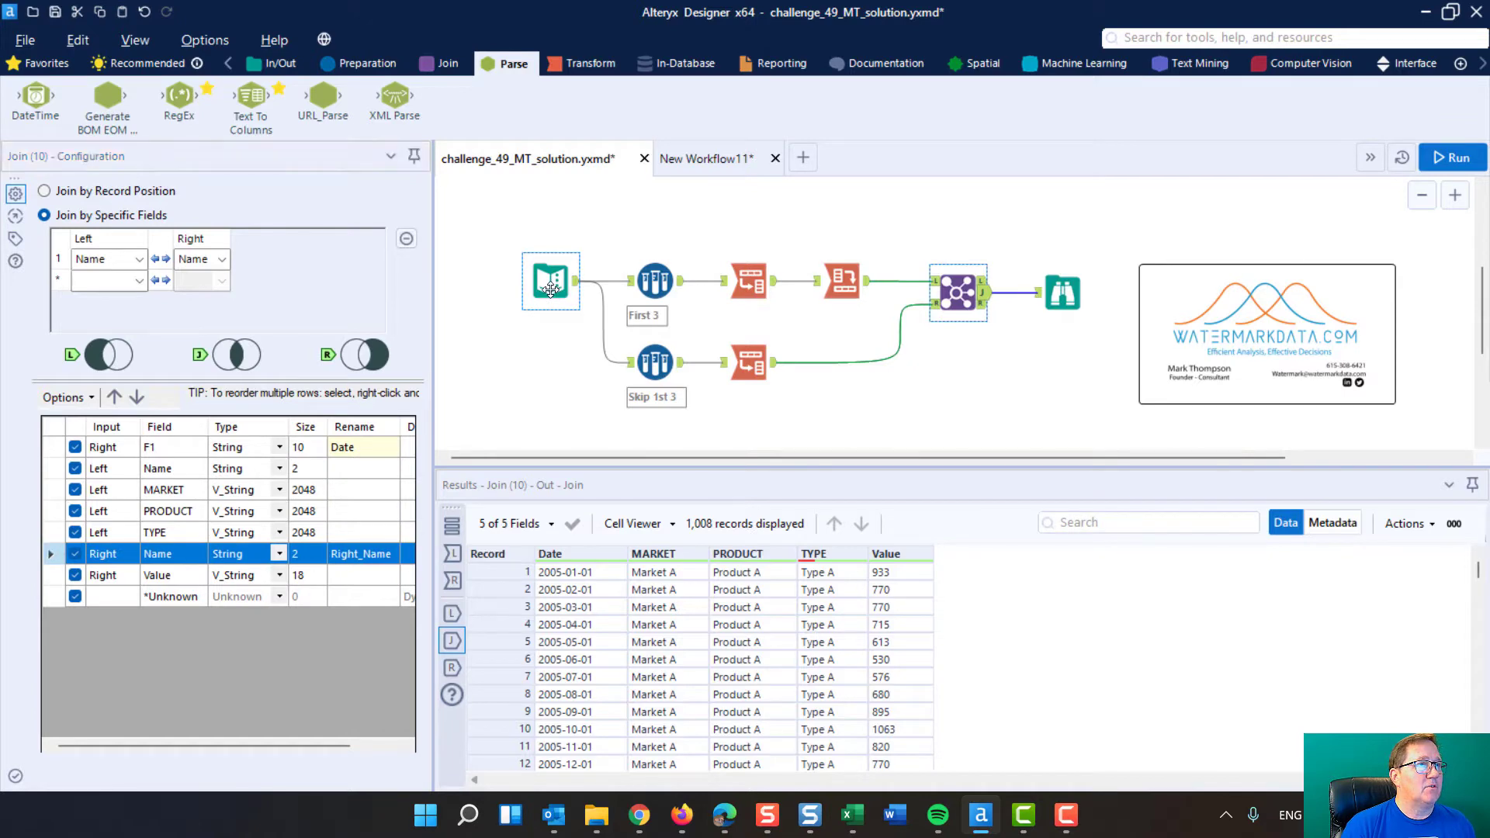
# Examine the Text Input data and compare the settings and outputs of the First 3 and Skip 1st 3 Sample tools
pyautogui.click(551, 290)
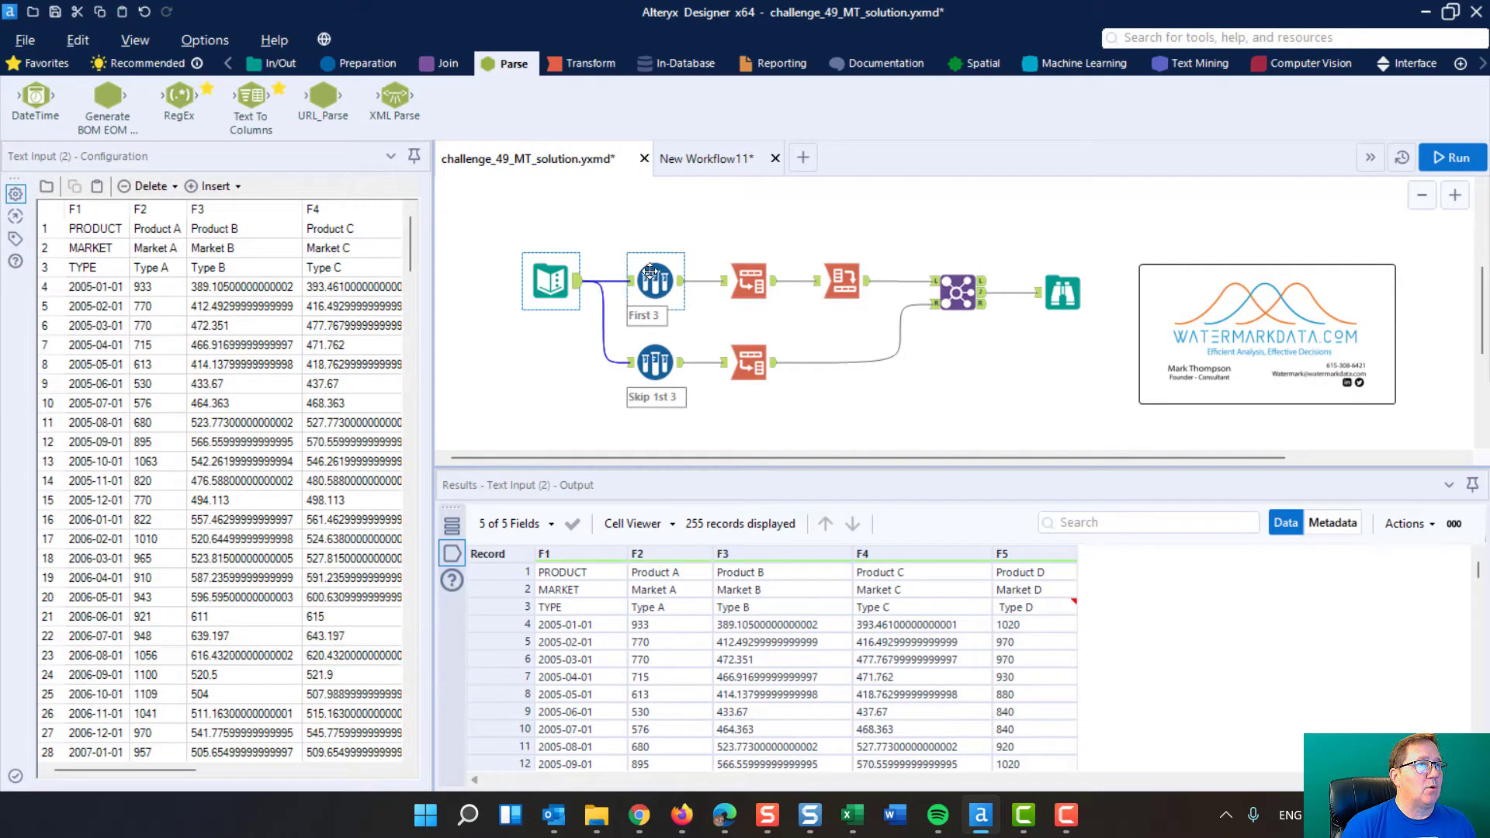
pyautogui.click(650, 272)
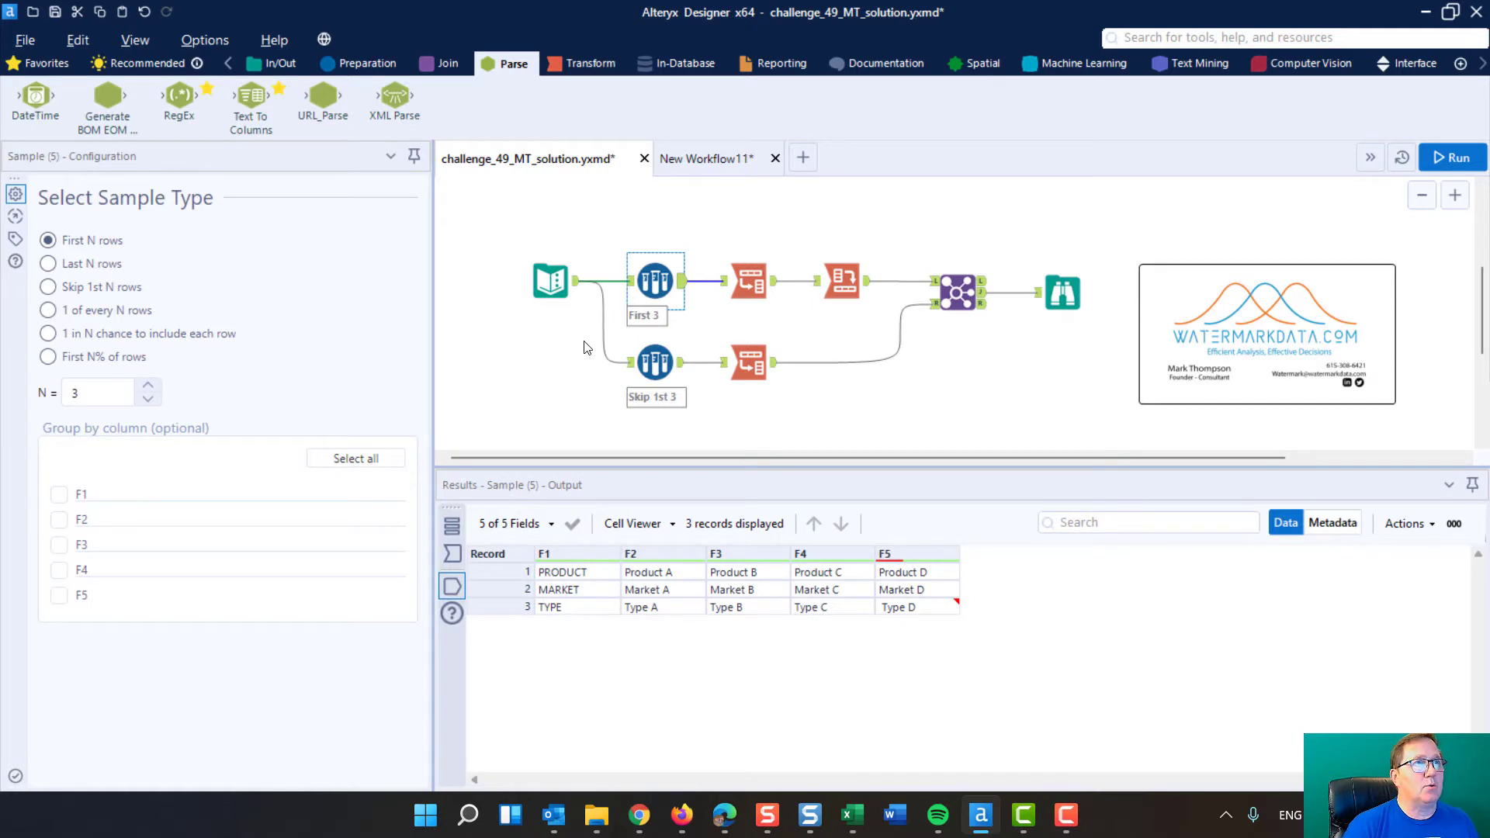
pyautogui.click(372, 65)
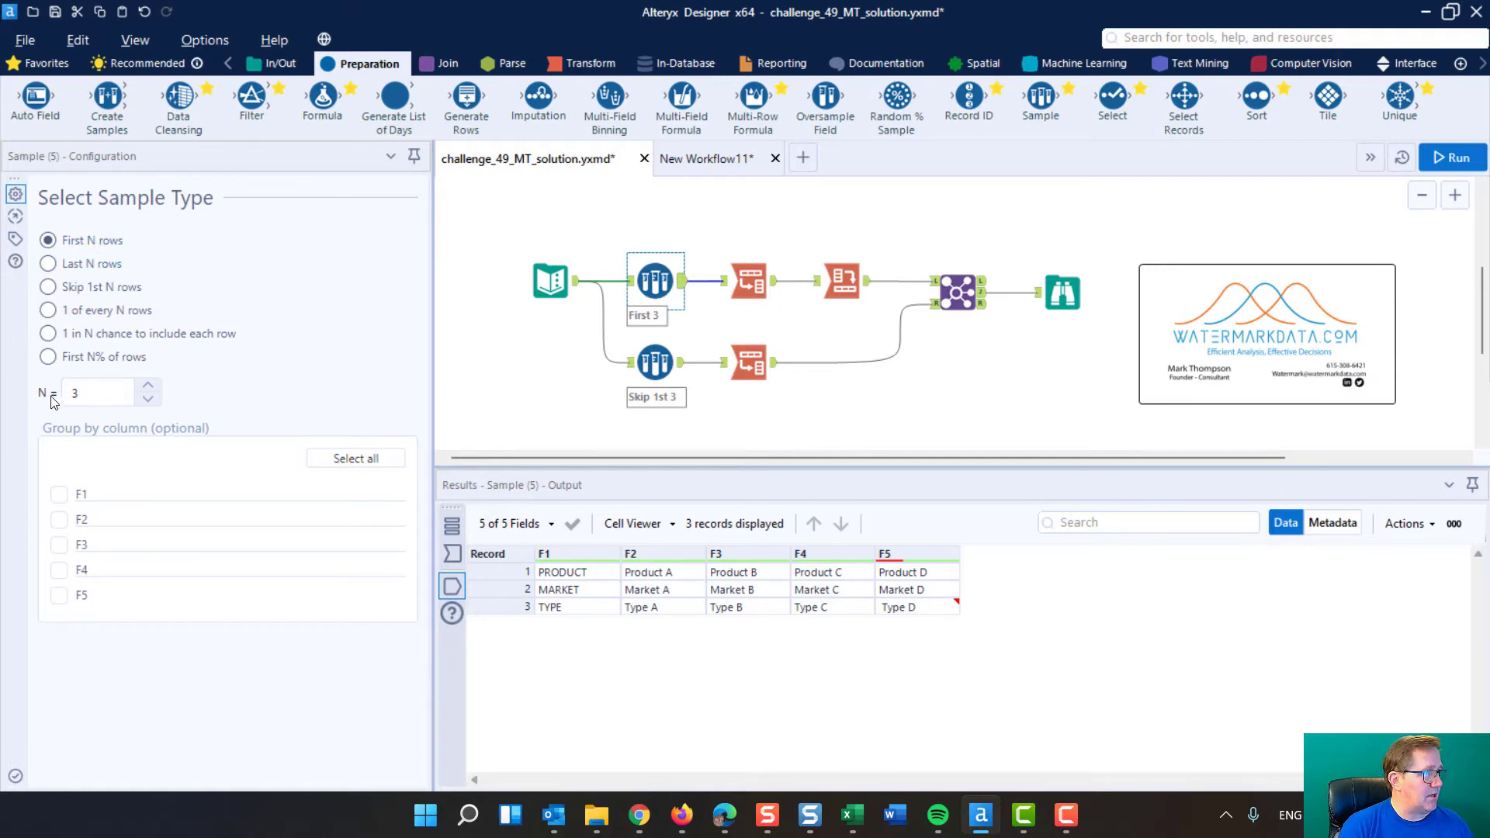
pyautogui.click(80, 398)
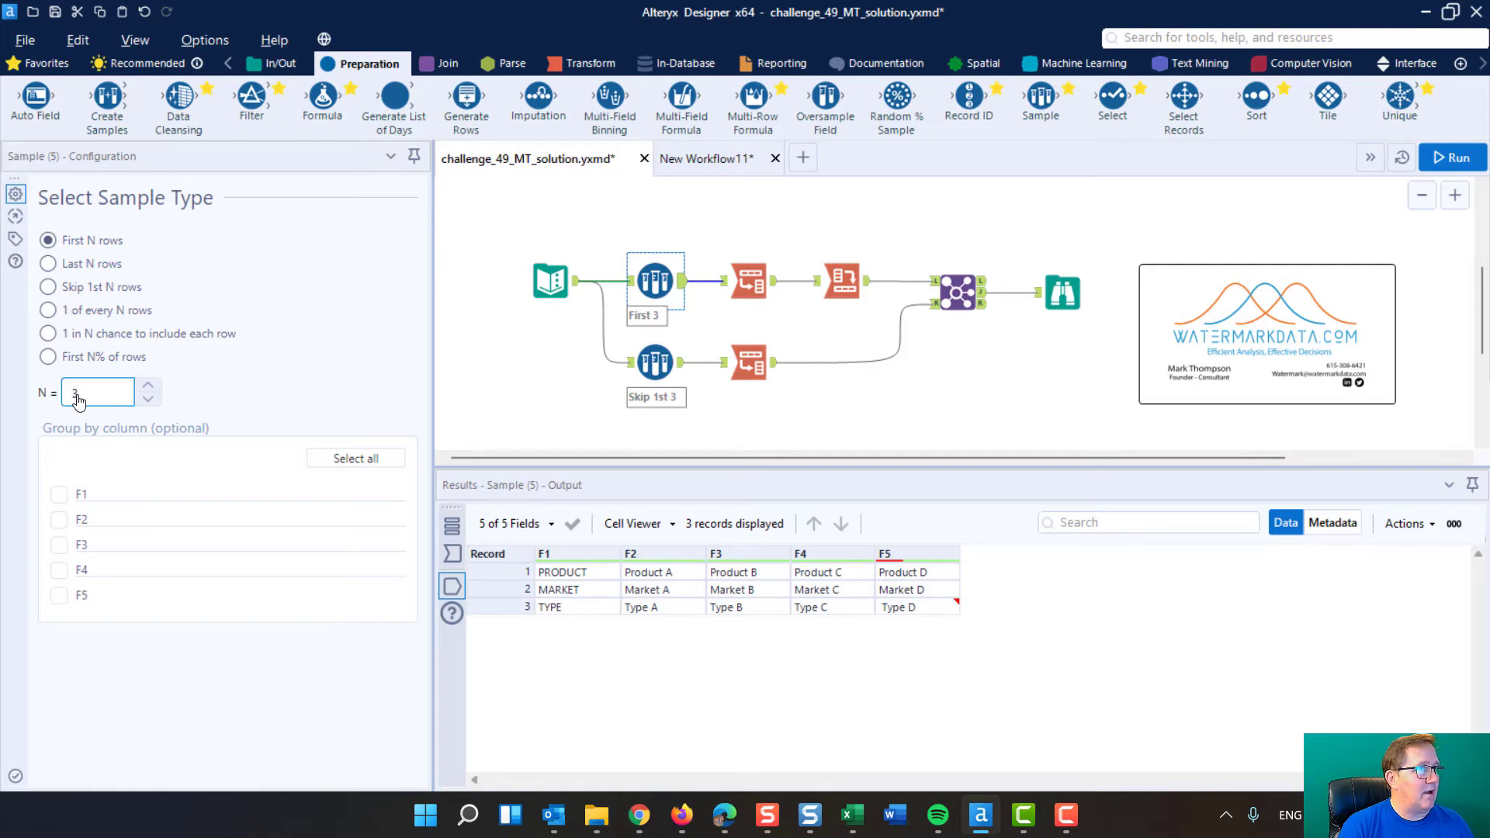
pyautogui.click(658, 362)
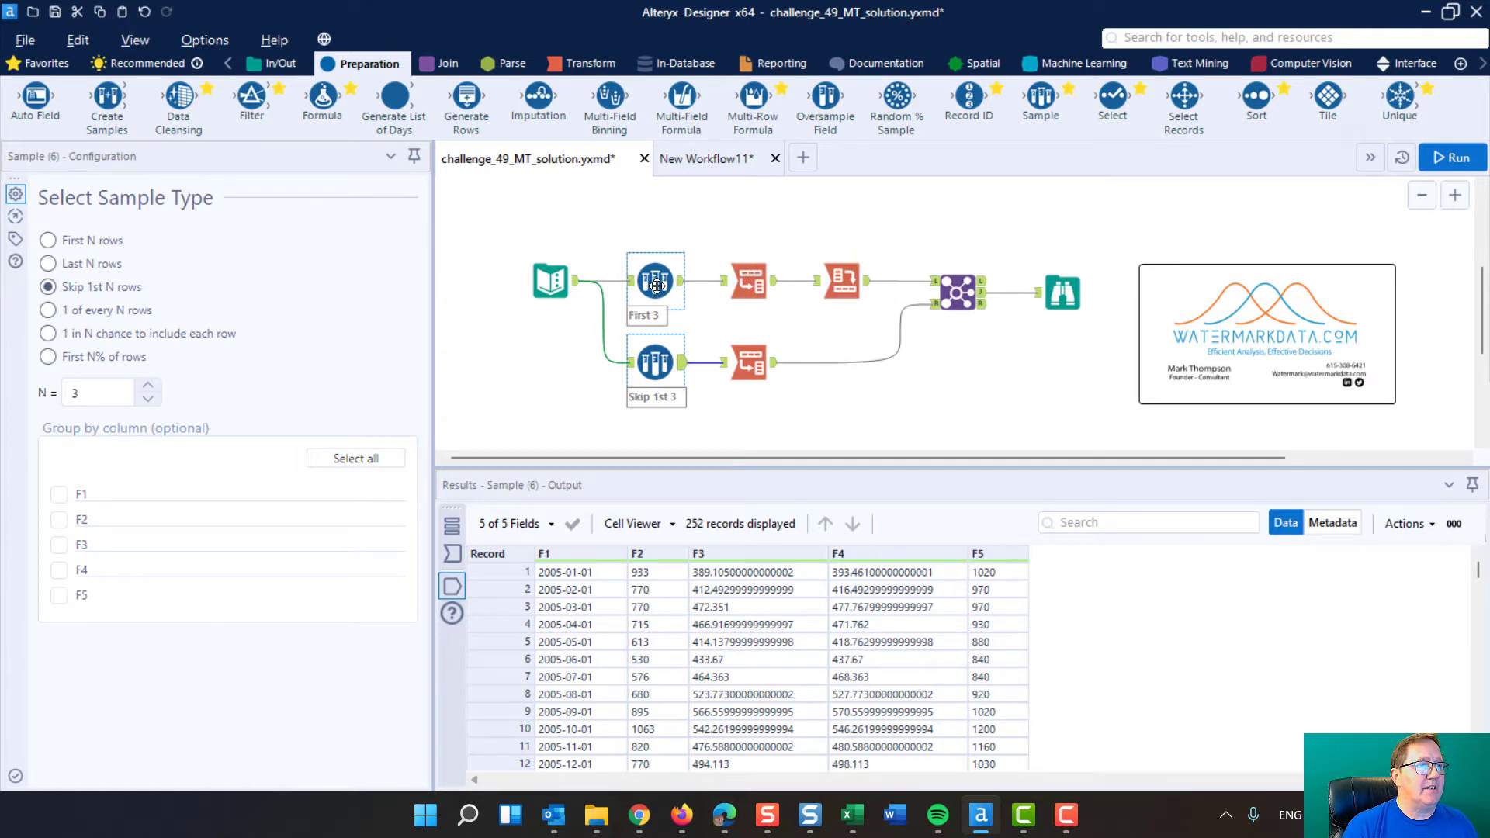
pyautogui.click(638, 307)
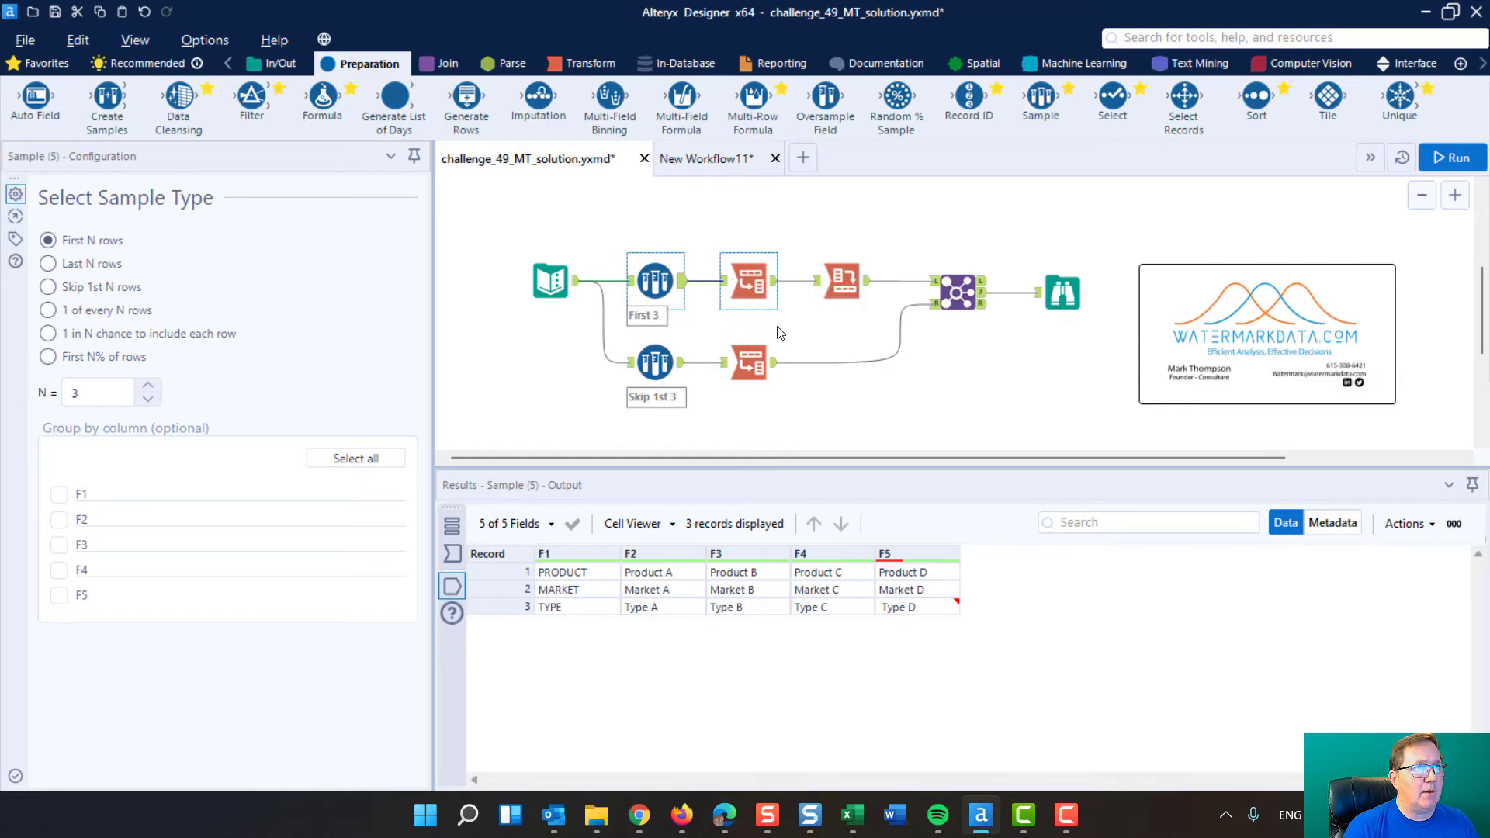
# Examine the configuration and output of the Cross Tab and Transpose tools in the First 3 branch
pyautogui.scroll(5, 819, 304)
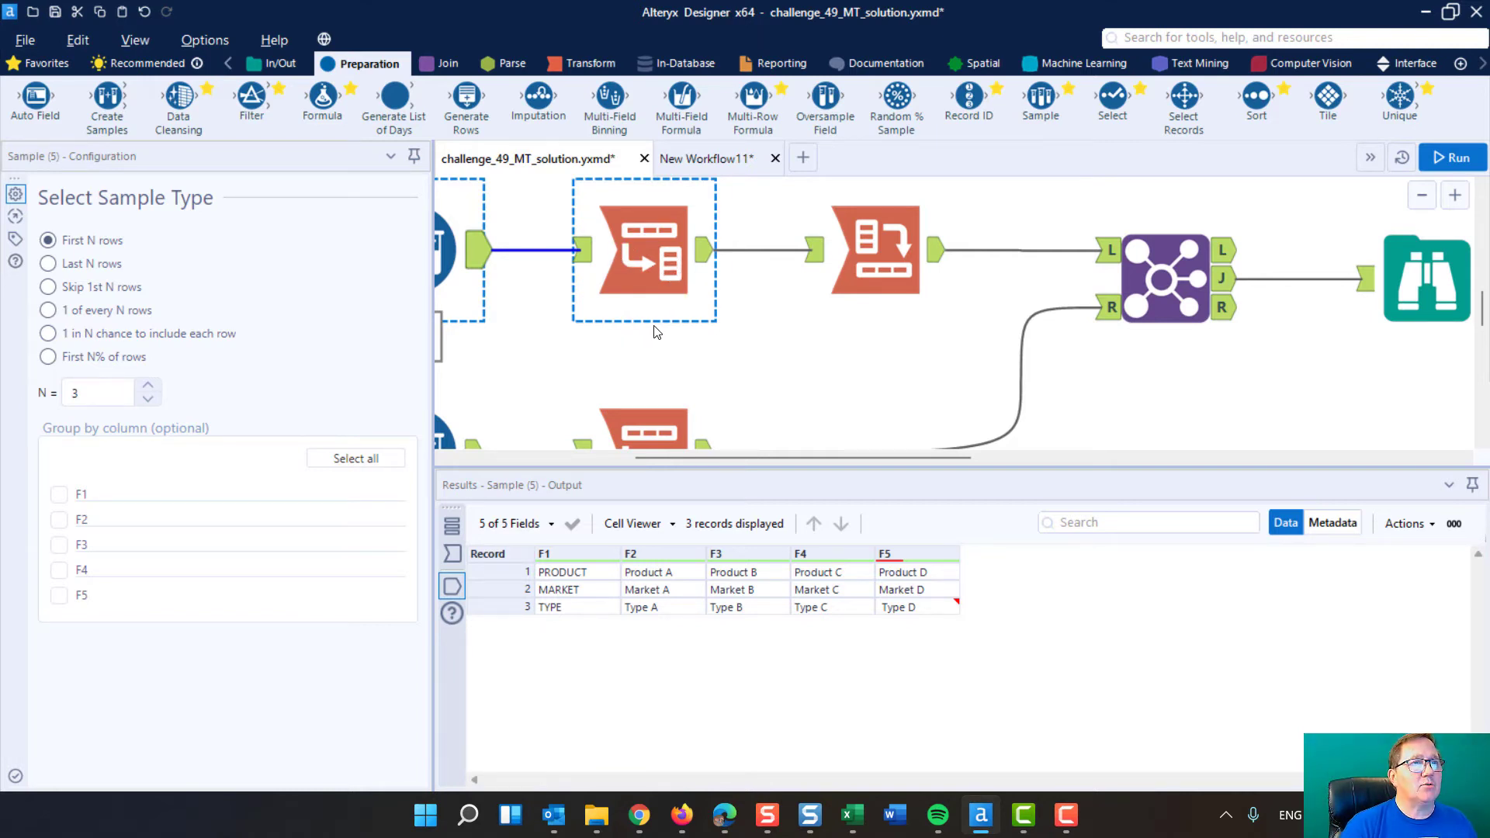
pyautogui.scroll(-5, 654, 331)
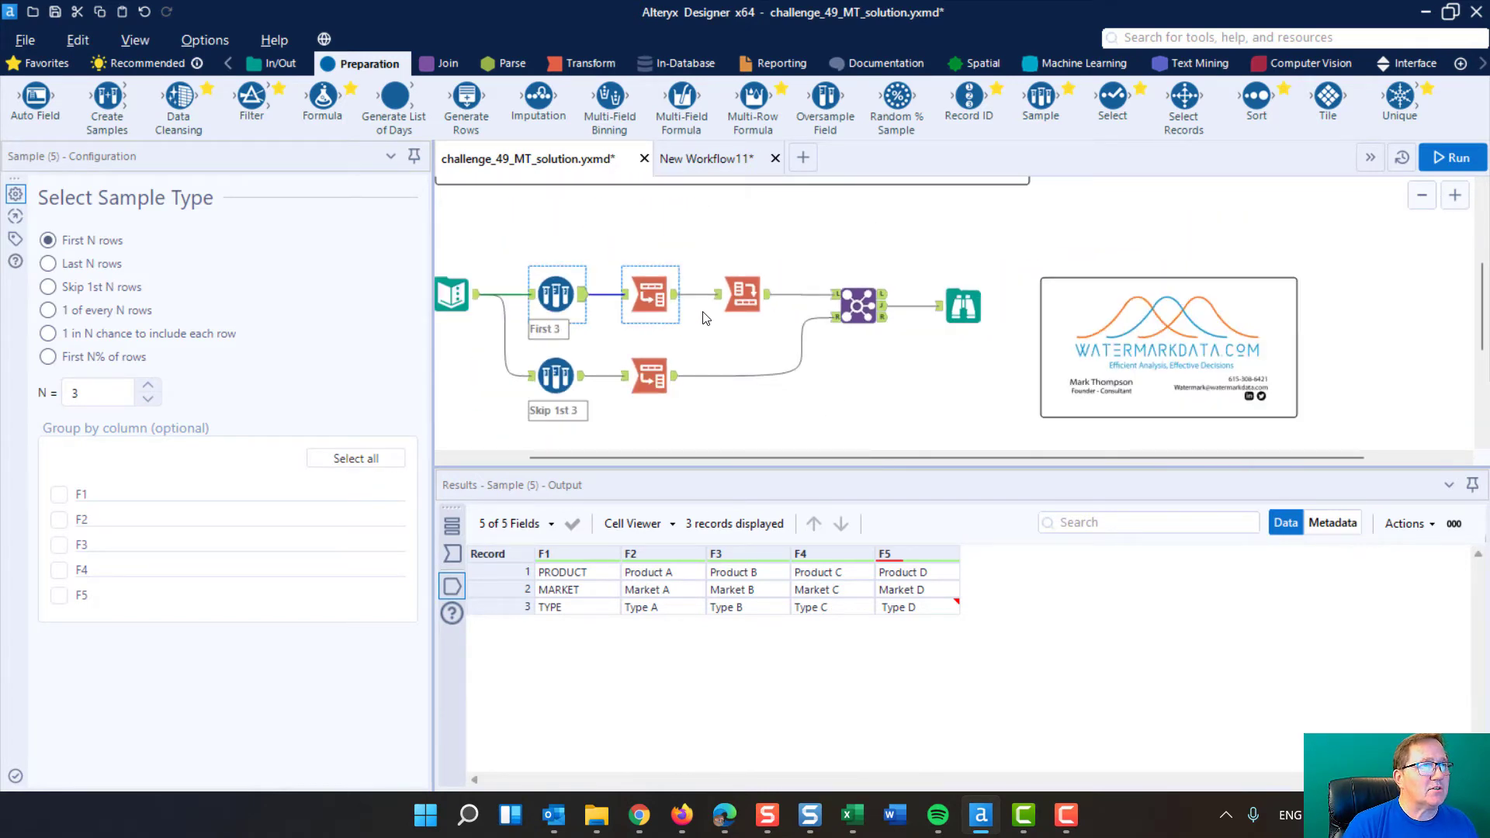
pyautogui.scroll(5, 689, 303)
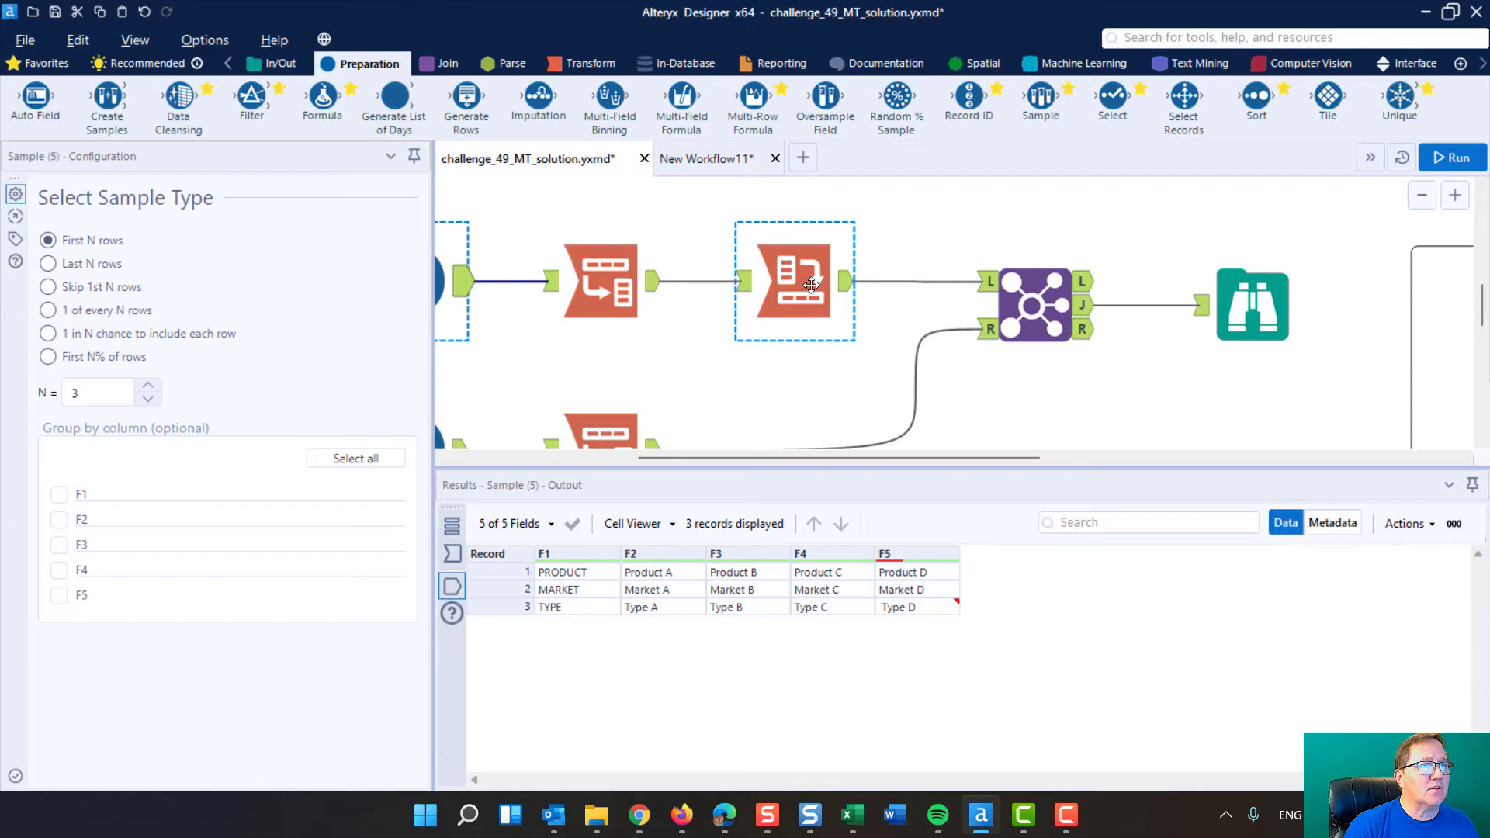
pyautogui.click(758, 250)
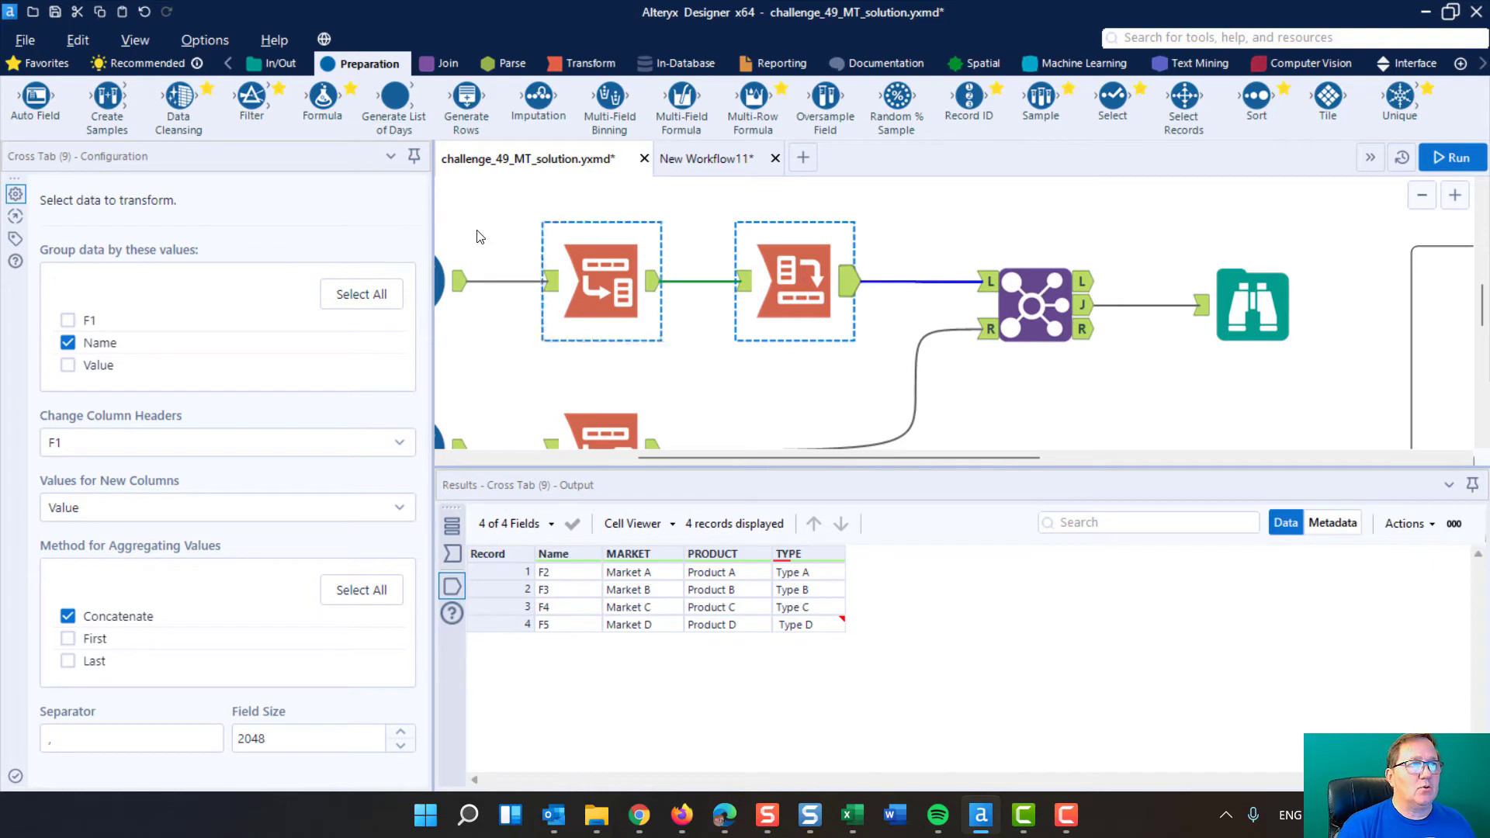
pyautogui.click(576, 268)
pyautogui.scroll(-1, 660, 338)
pyautogui.scroll(-3, 660, 338)
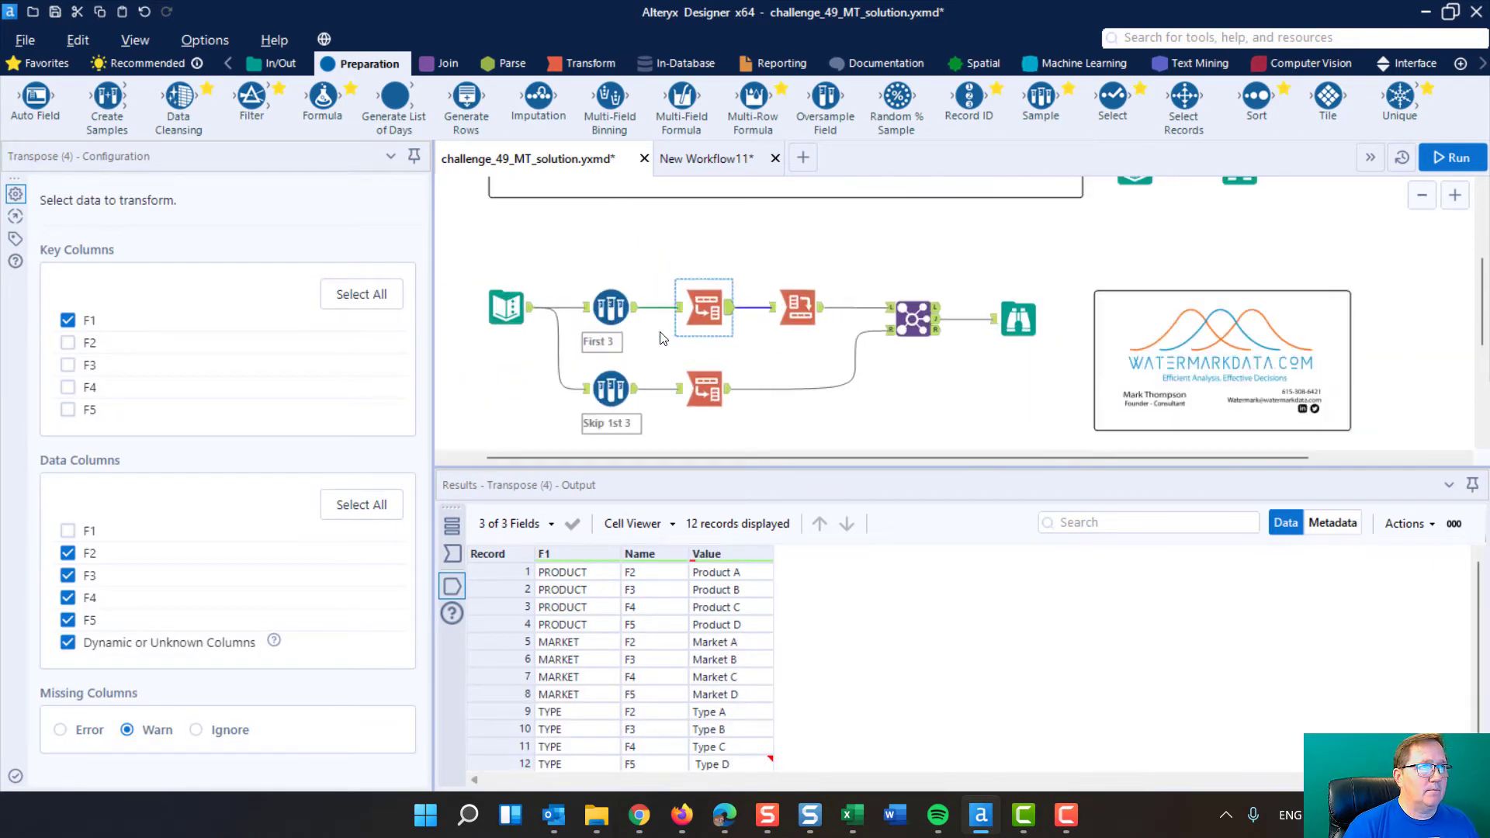
# Review the PRODUCT, MARKET and TYPE record groups in the upper Transpose output, enlarging the results area to show all records
pyautogui.keyDown('ctrl'); pyautogui.click(734, 388); pyautogui.keyUp('ctrl')
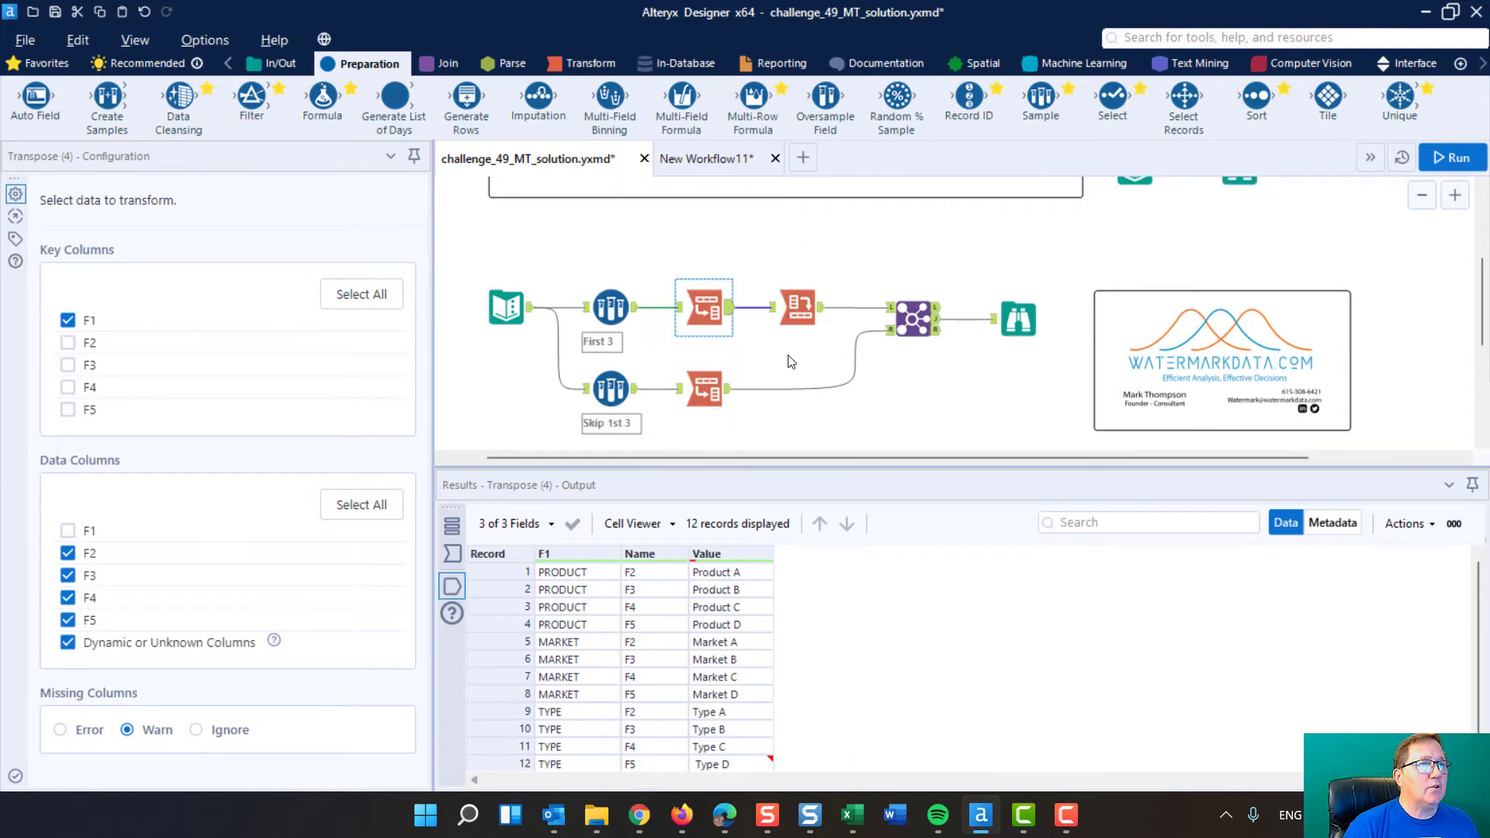
pyautogui.scroll(-1, 713, 306)
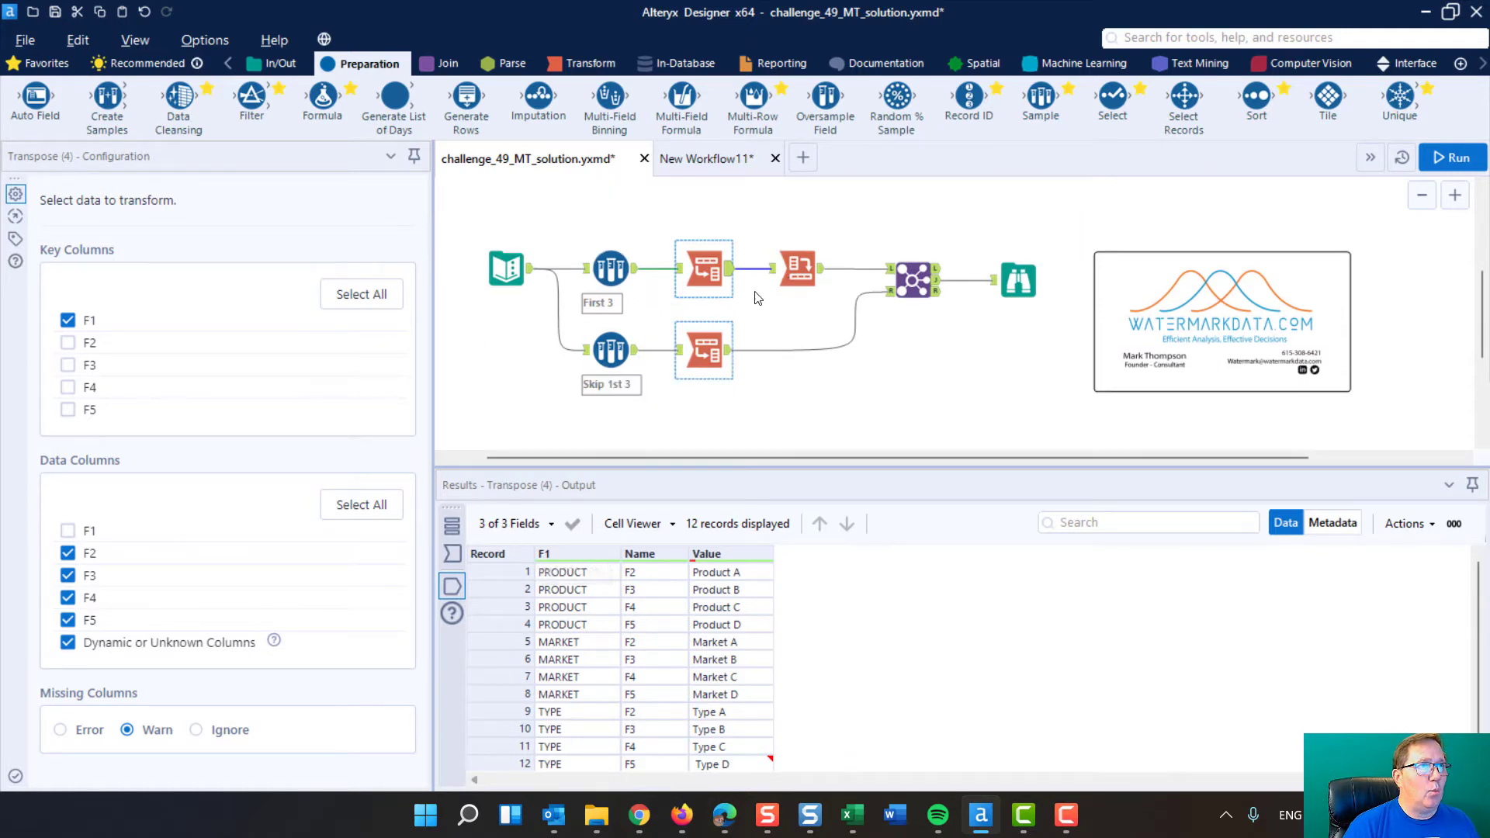
pyautogui.click(611, 267)
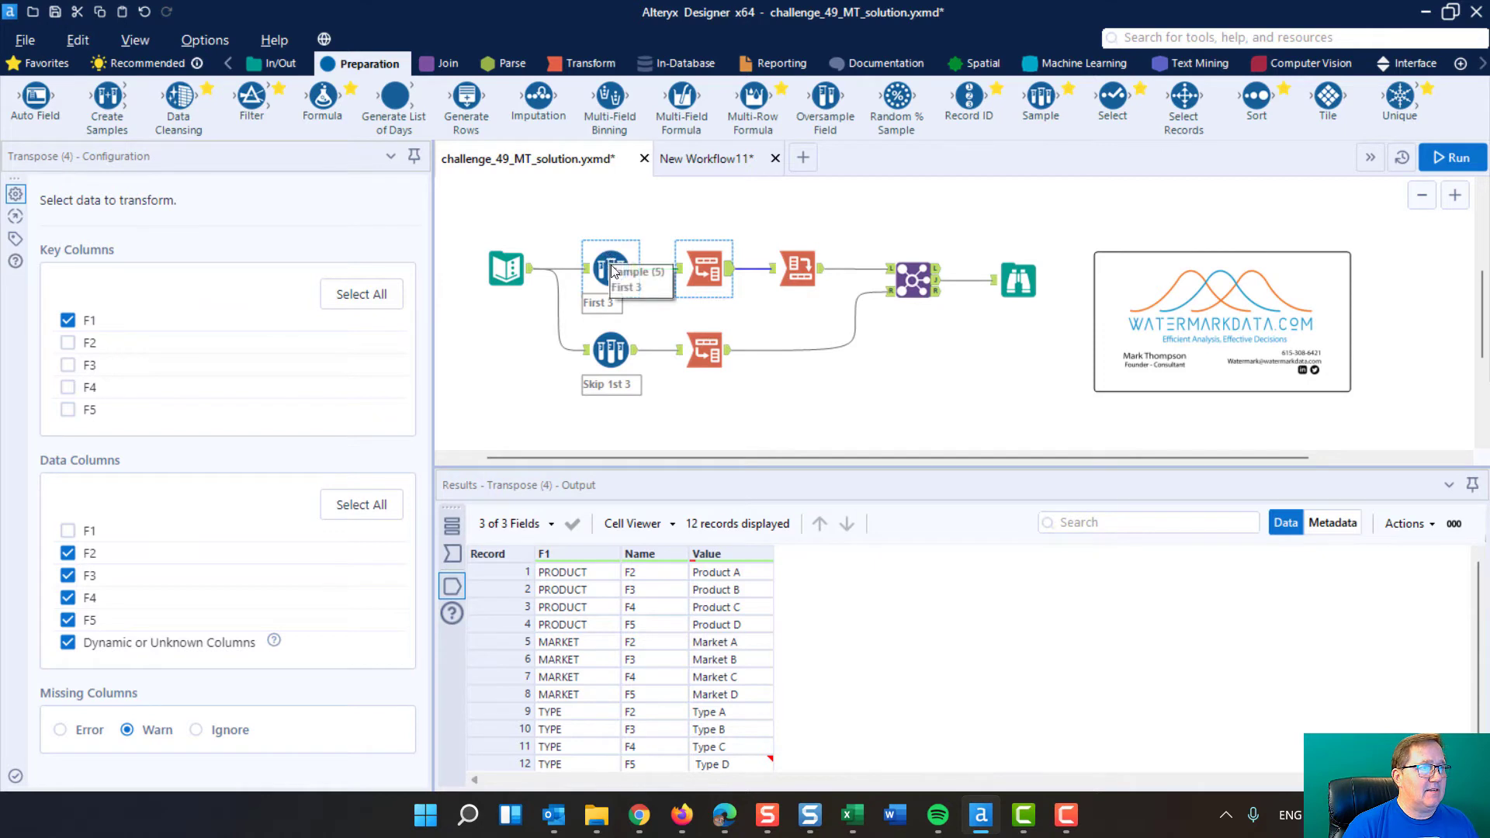
pyautogui.click(704, 268)
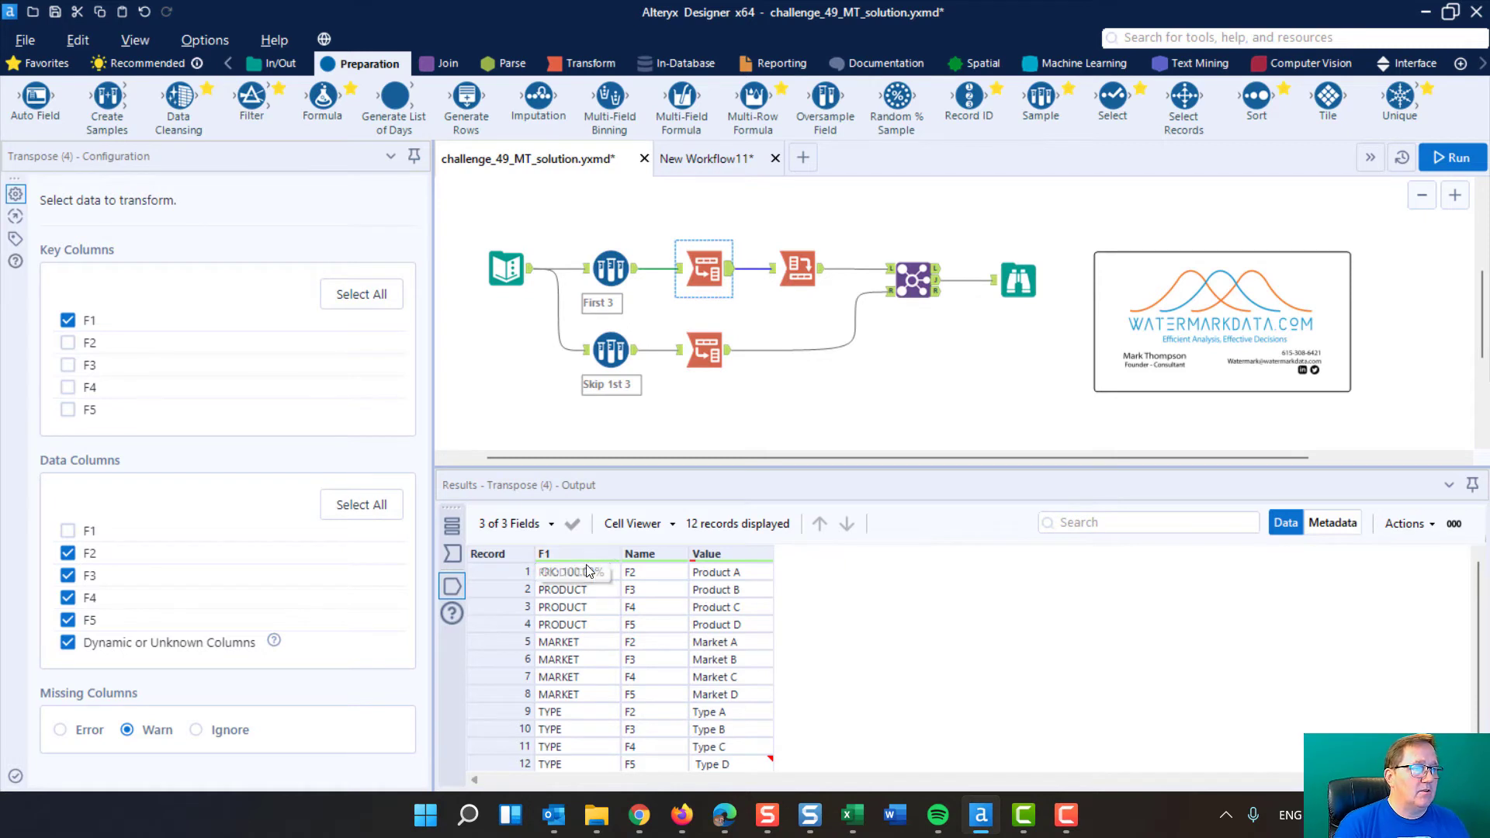
pyautogui.click(504, 567)
pyautogui.moveTo(504, 567); pyautogui.dragTo(498, 754)
pyautogui.click(492, 638)
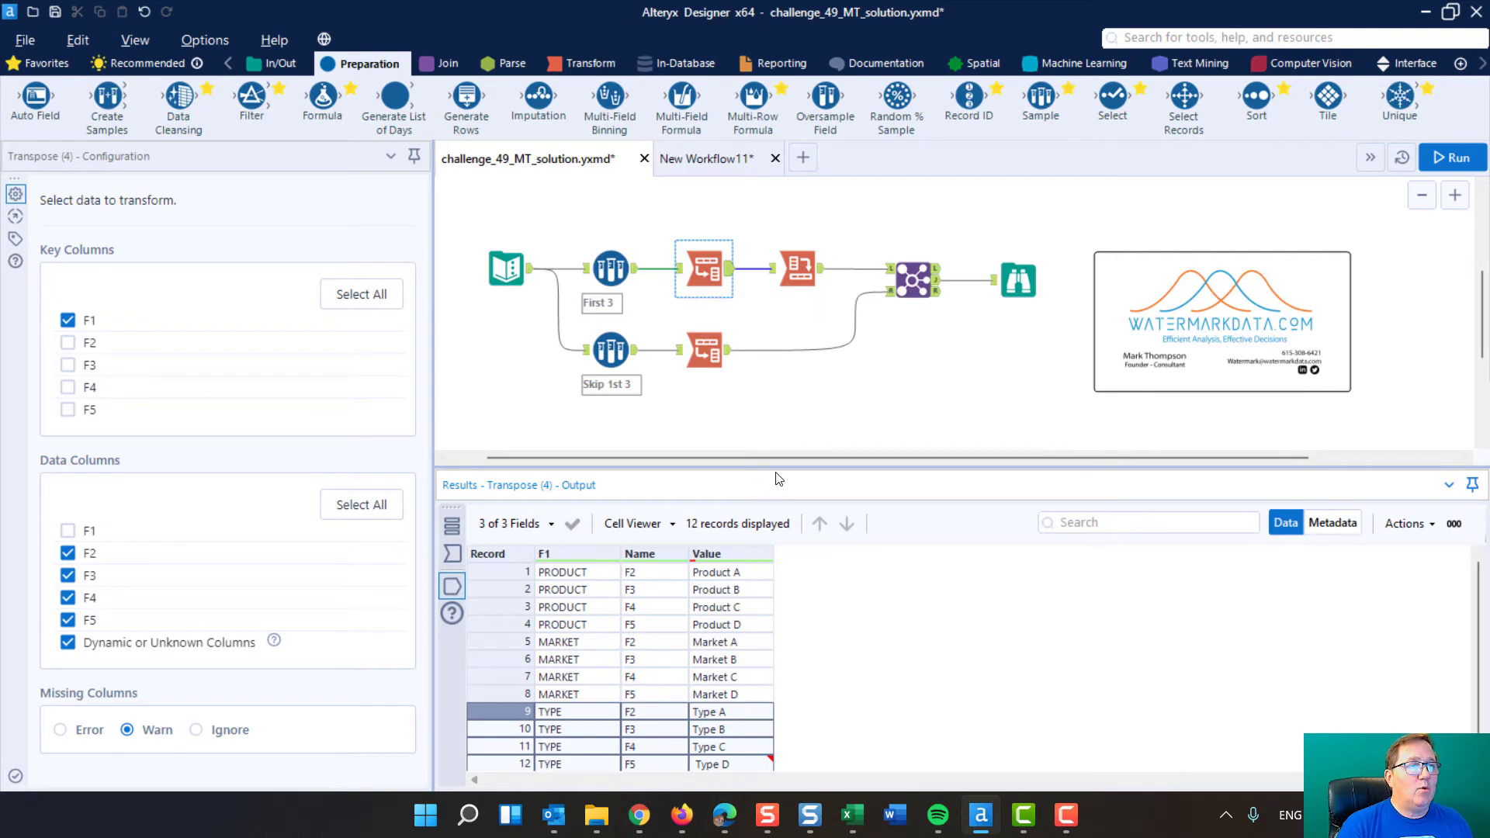
pyautogui.moveTo(777, 467); pyautogui.dragTo(791, 424)
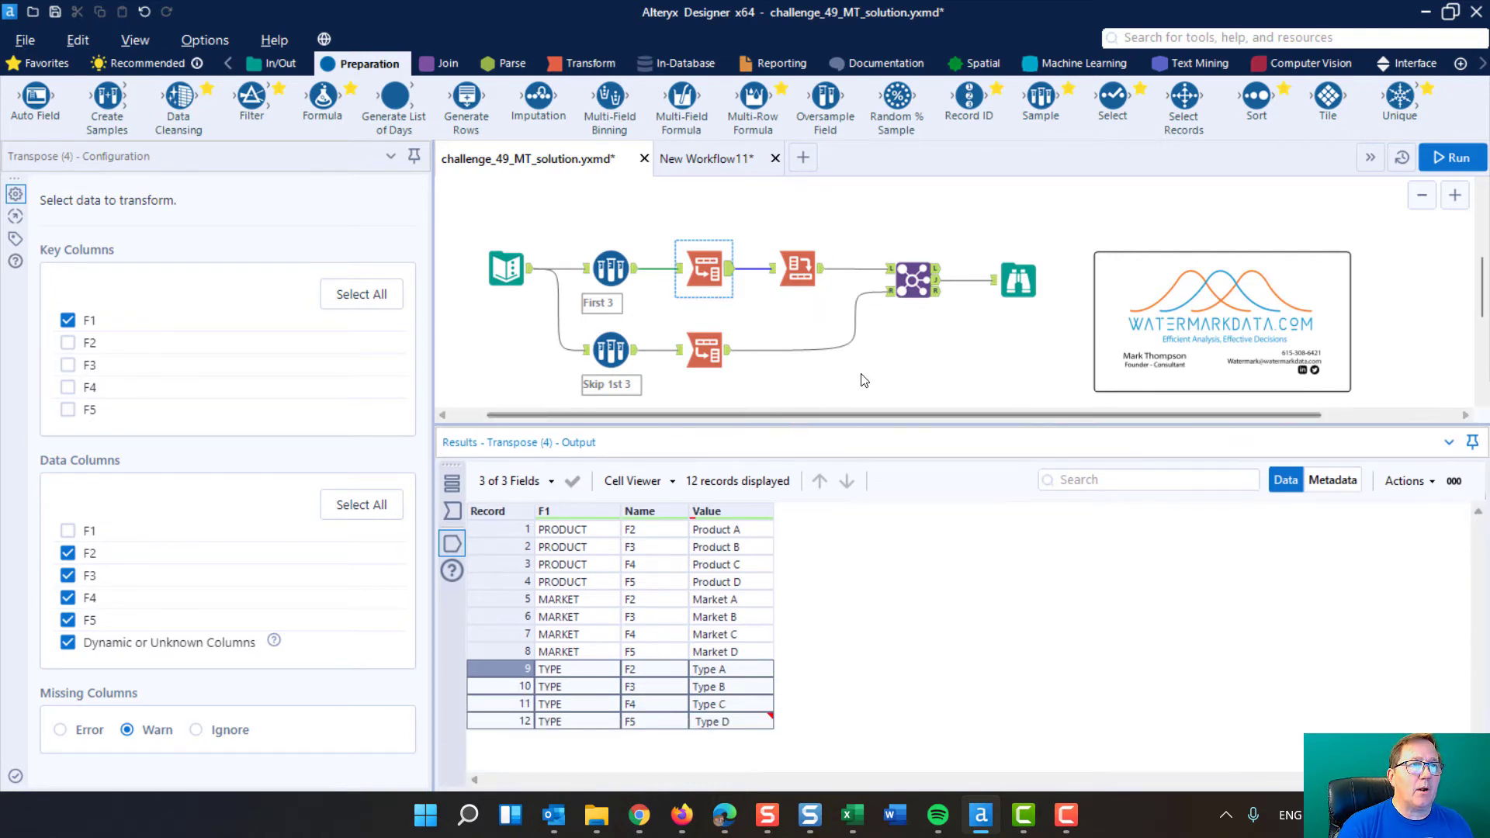
# Trace the header rows from the First 3 Sample through the Transpose to the Cross Tab, checking each tool's settings and output
pyautogui.scroll(-1, 913, 334)
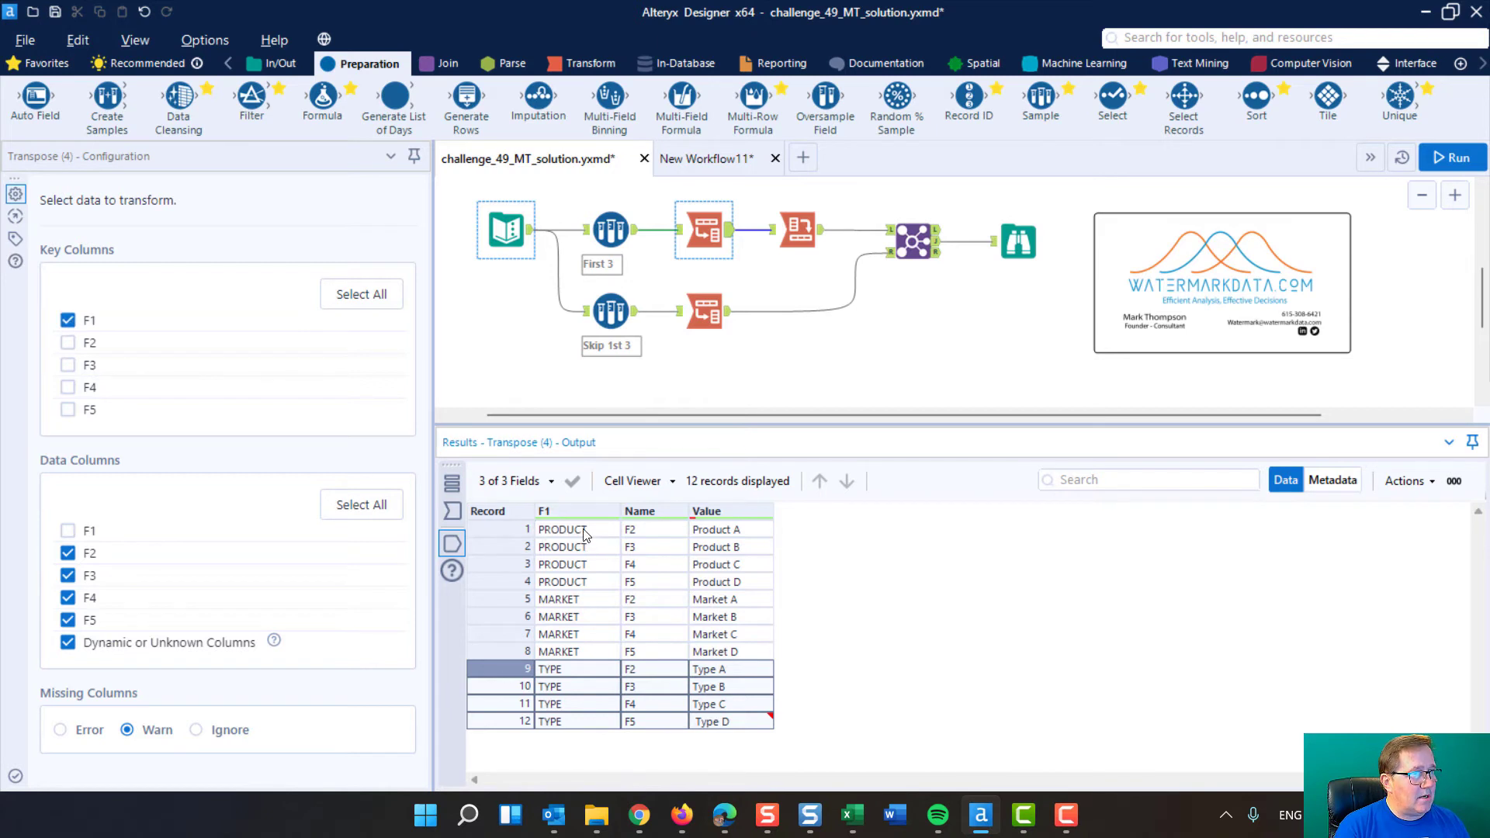
pyautogui.click(610, 230)
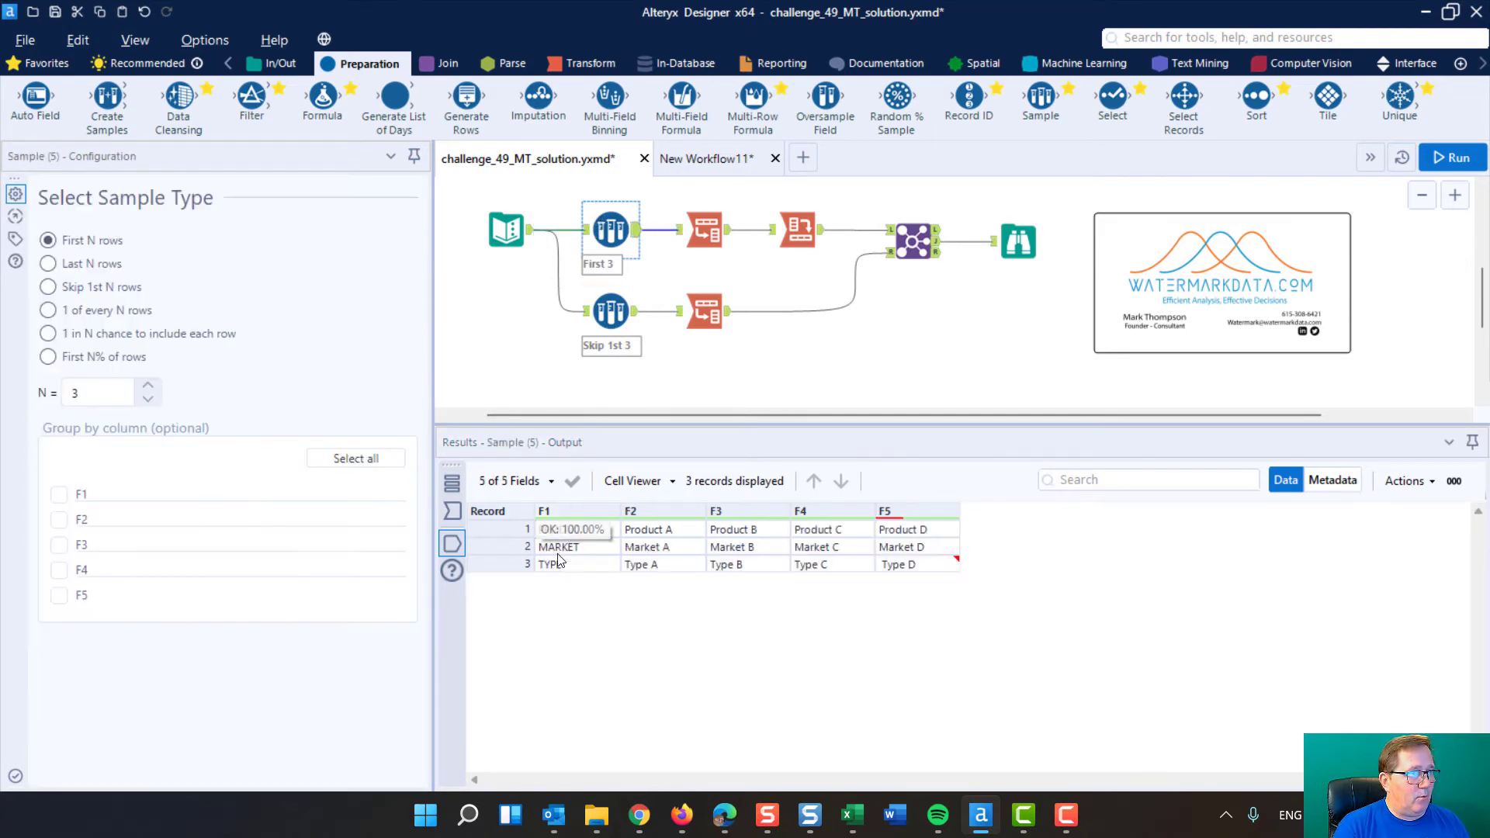
pyautogui.click(698, 228)
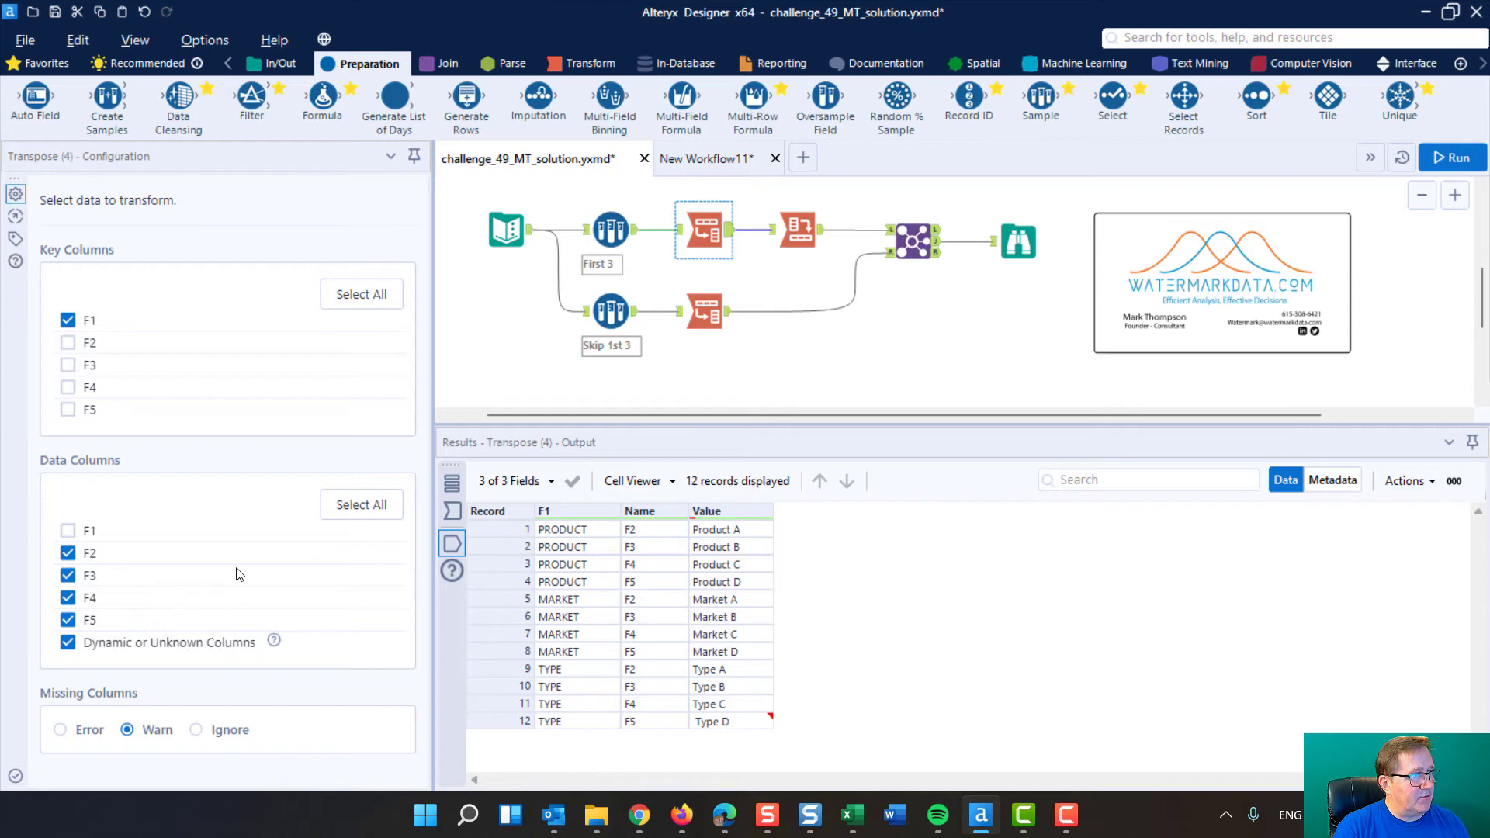
pyautogui.keyDown('ctrl'); pyautogui.click(805, 238); pyautogui.keyUp('ctrl')
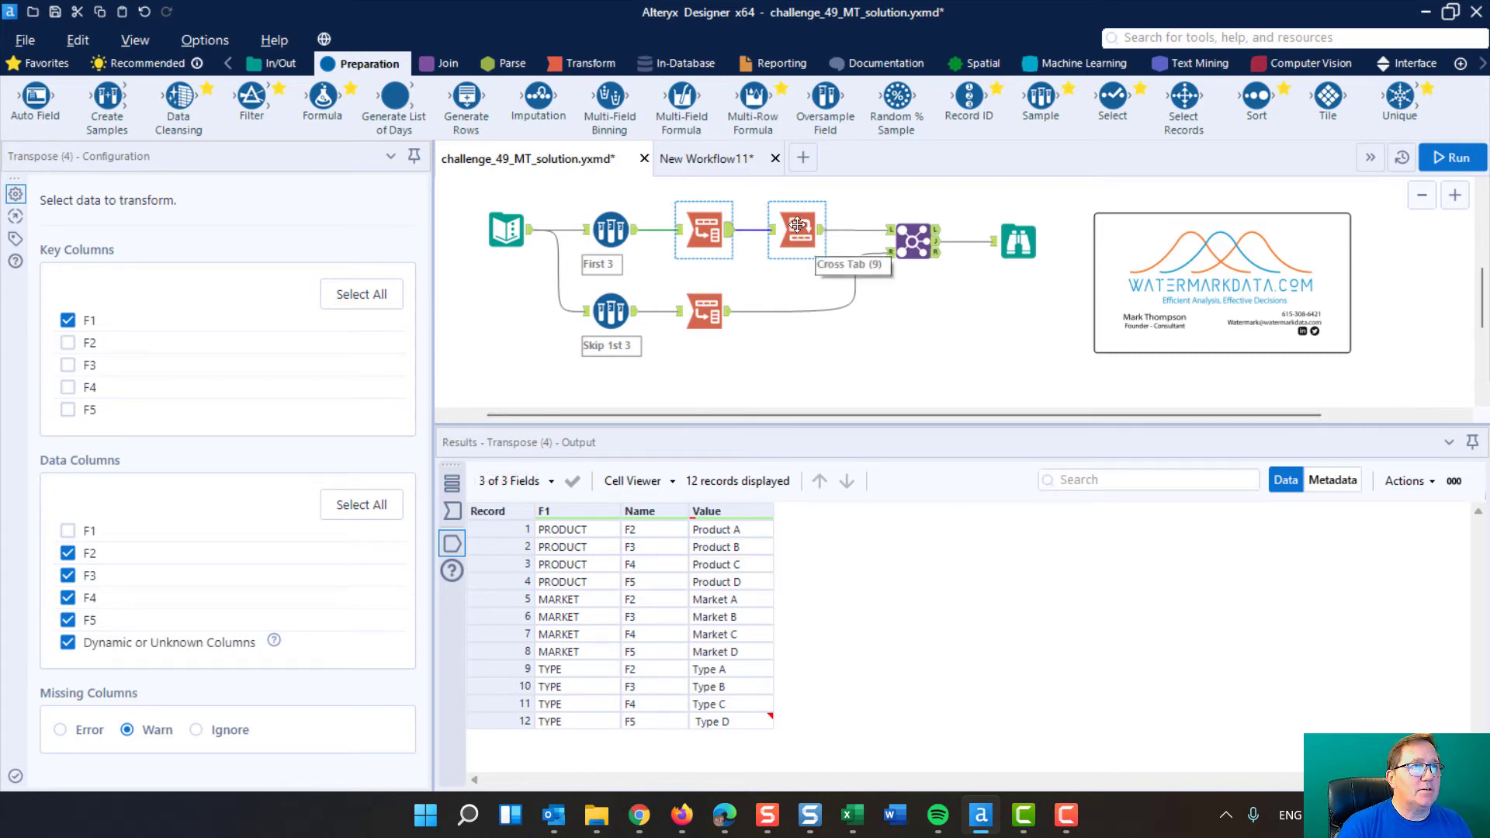
pyautogui.click(797, 225)
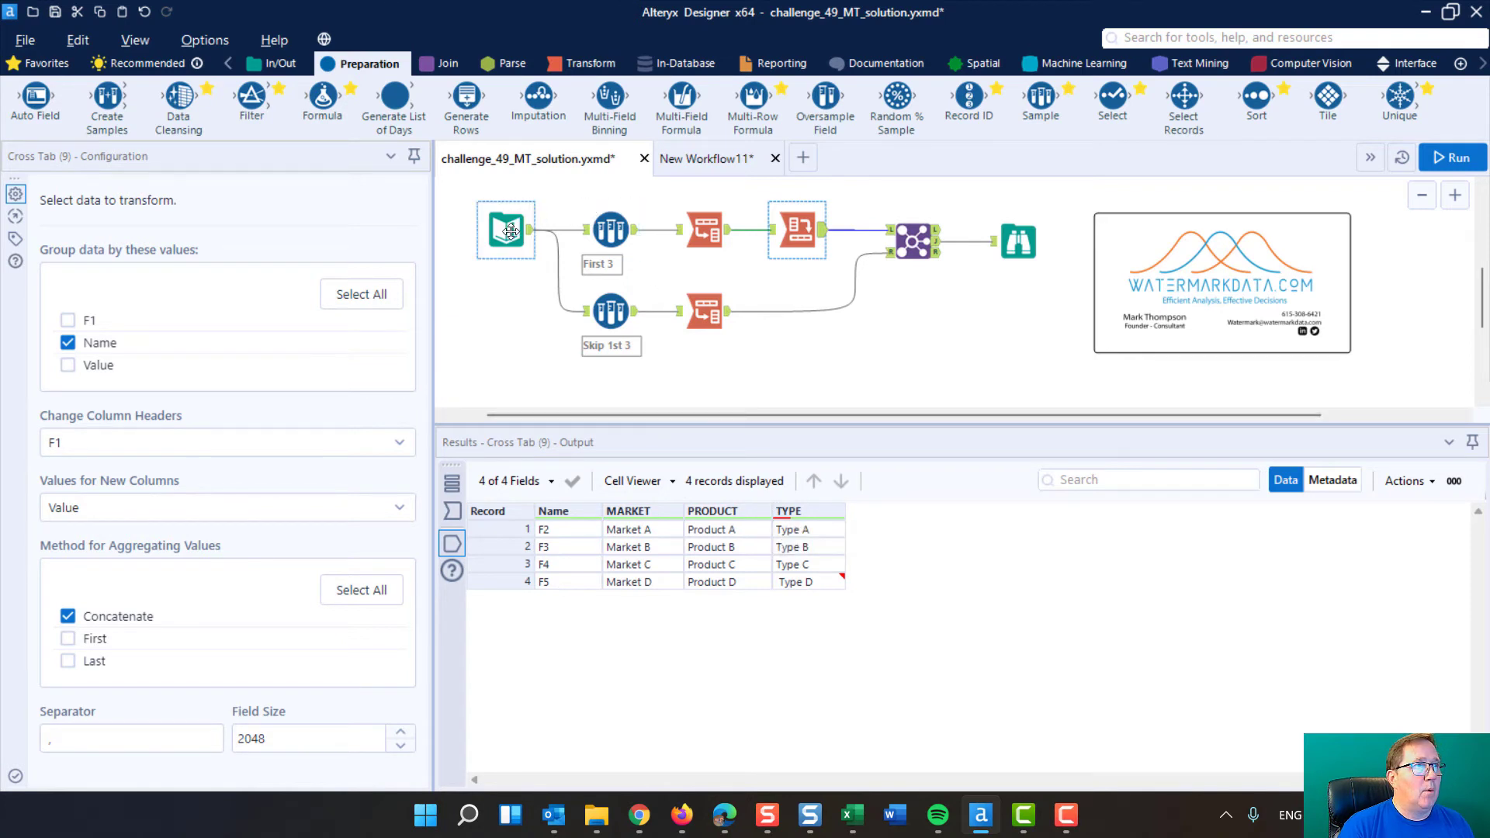
# Compare the First 3 Sample output with the Cross Tab output to see how the header rows become MARKET, PRODUCT and TYPE columns
pyautogui.click(608, 225)
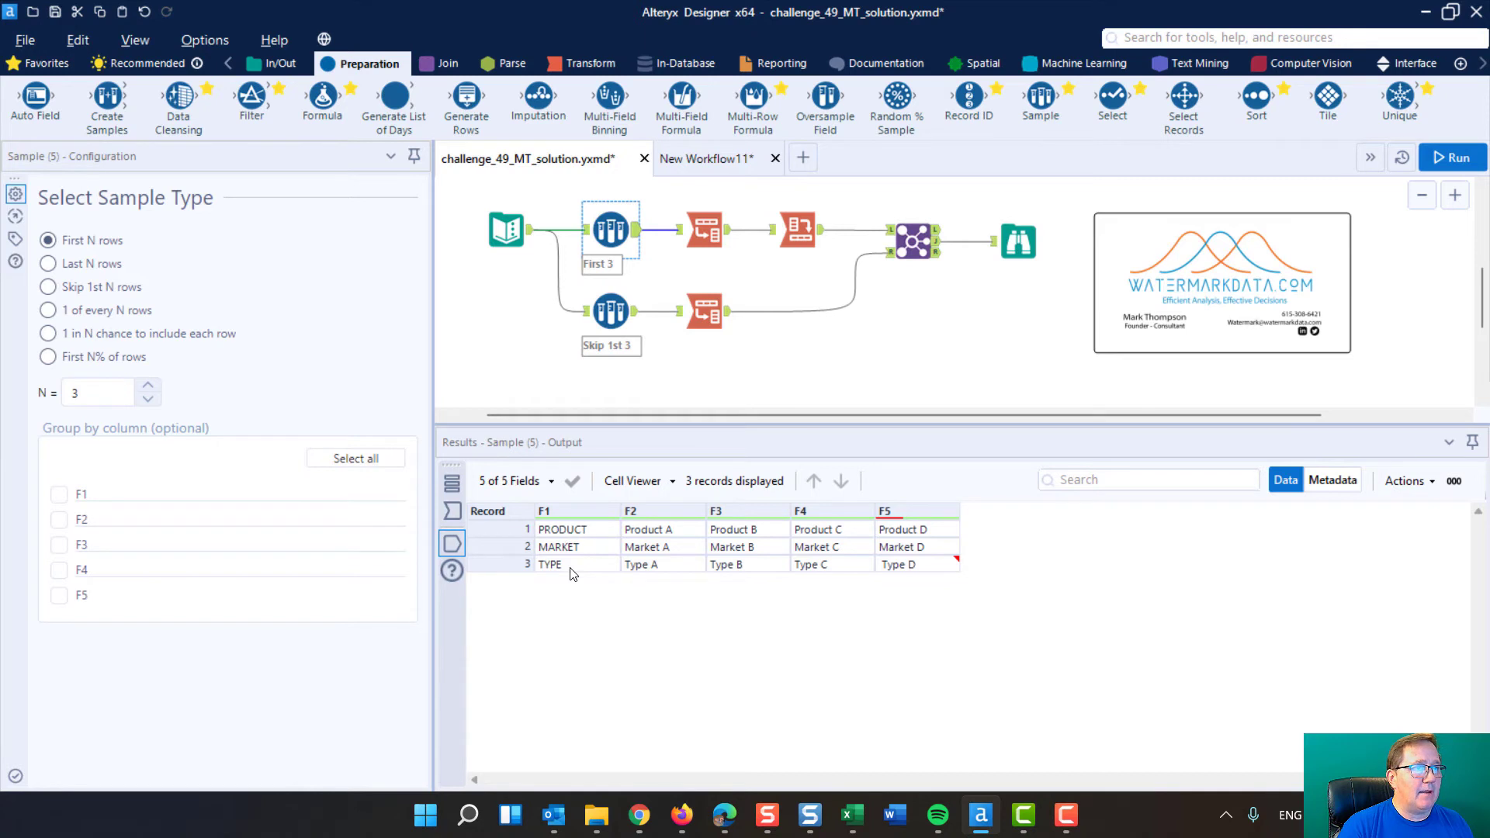
pyautogui.click(795, 225)
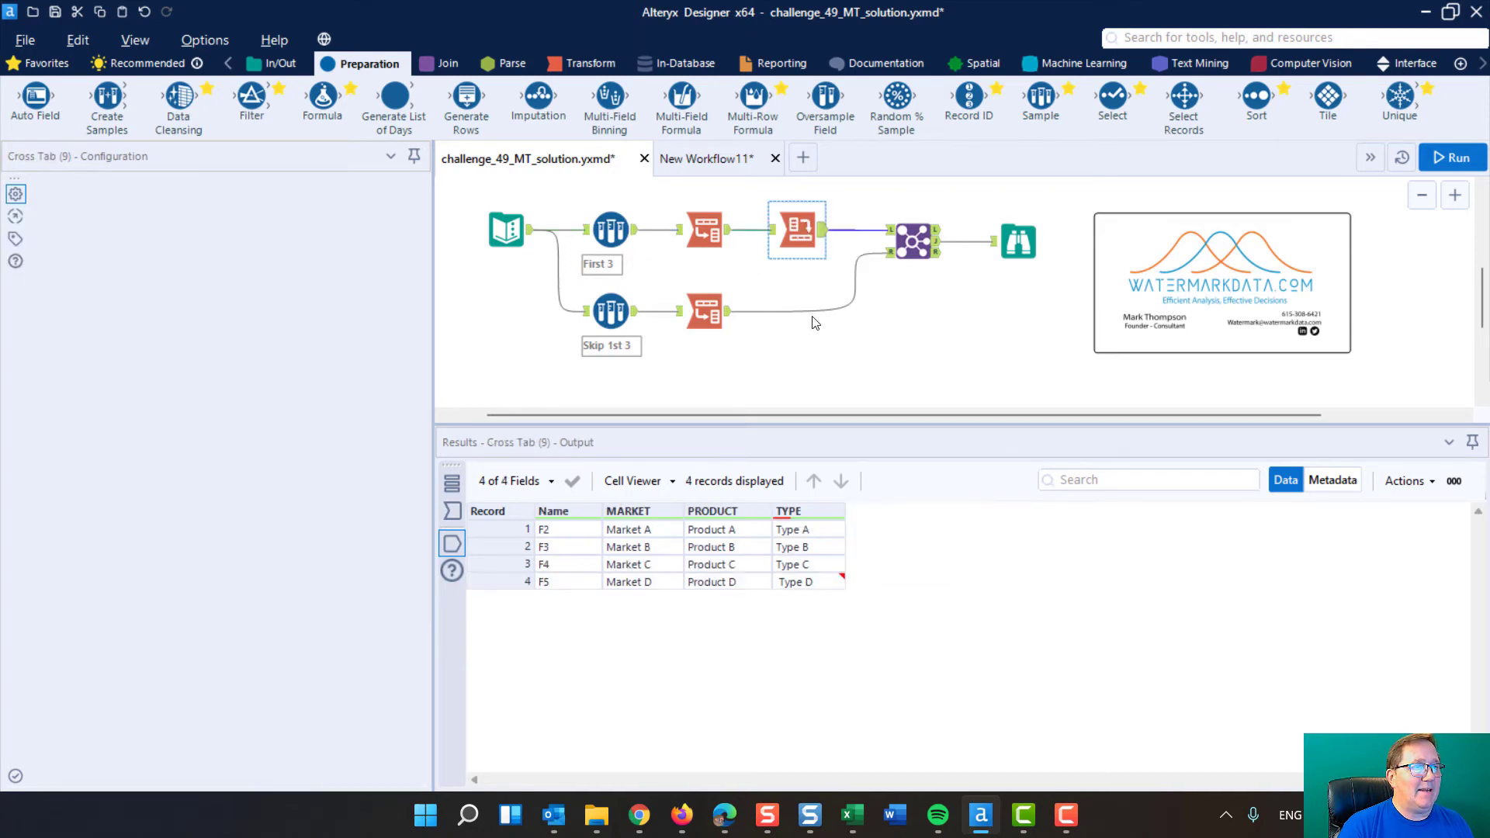
pyautogui.moveTo(800, 511)
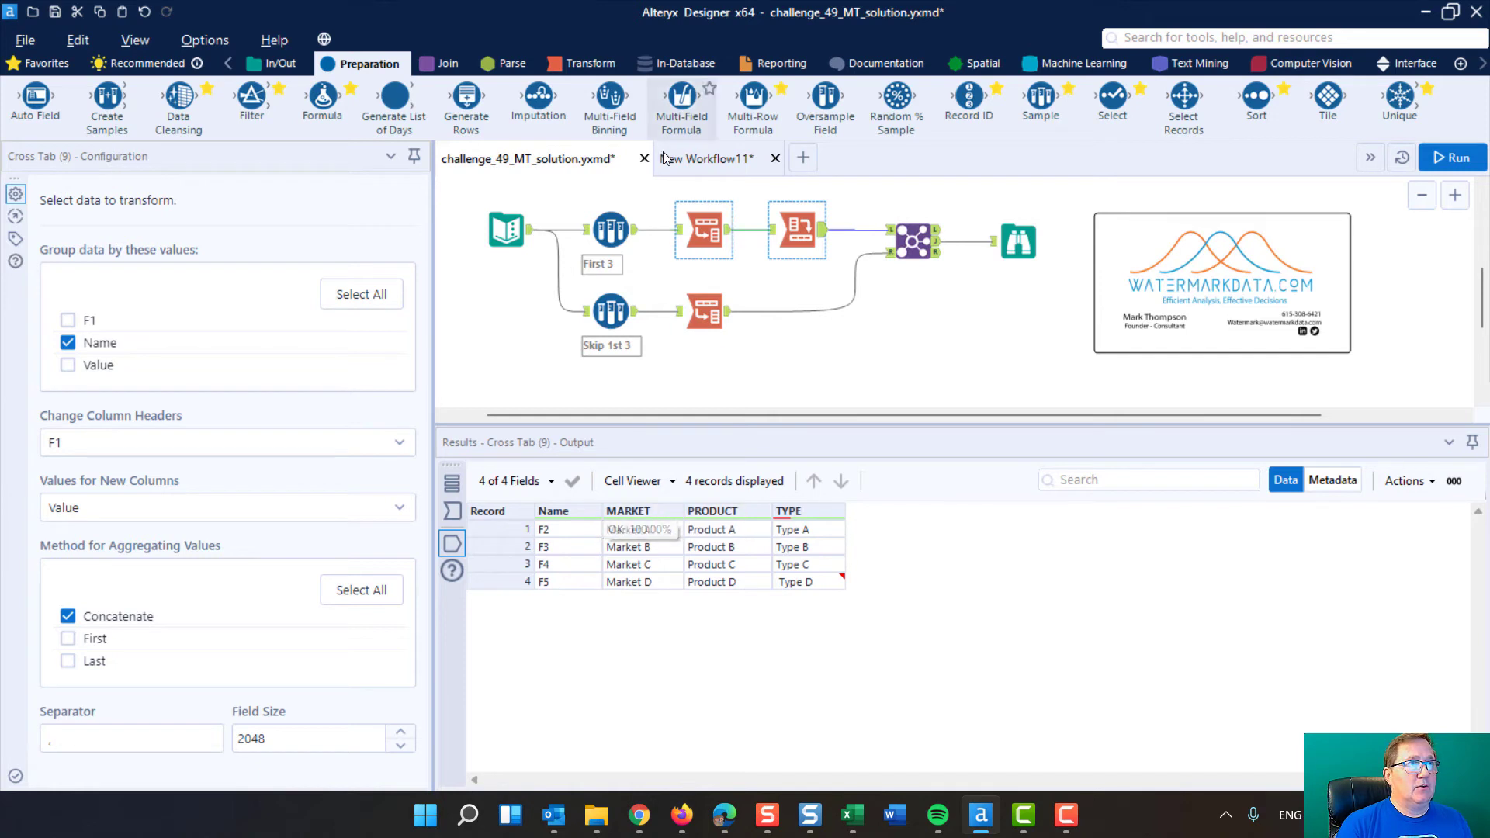
pyautogui.click(613, 228)
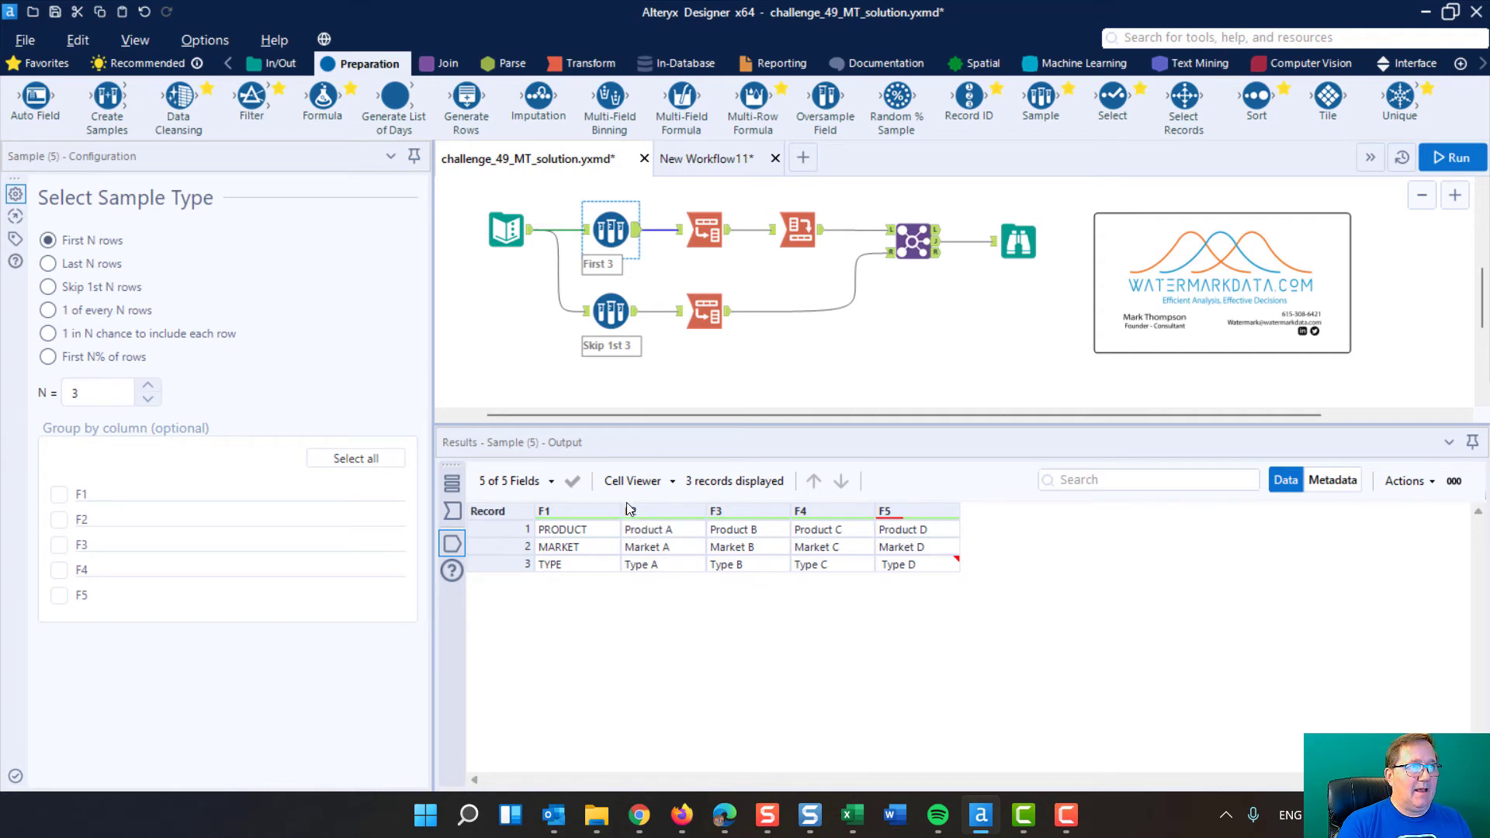
pyautogui.click(797, 229)
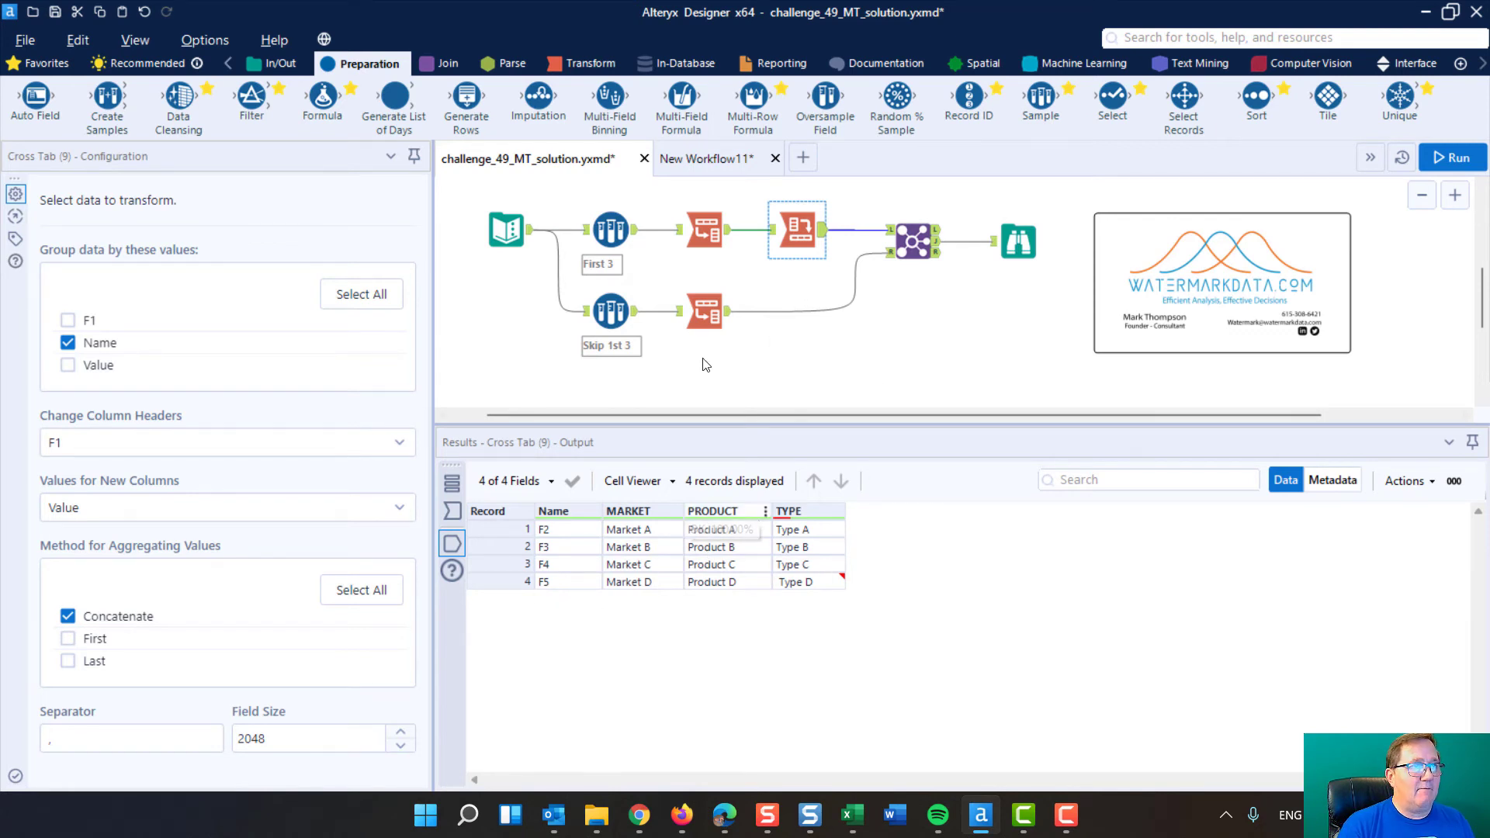
# Examine the Skip 1st 3 Sample output and the lower Transpose output, checking the Name values F2 to F5 for the first date
pyautogui.click(611, 308)
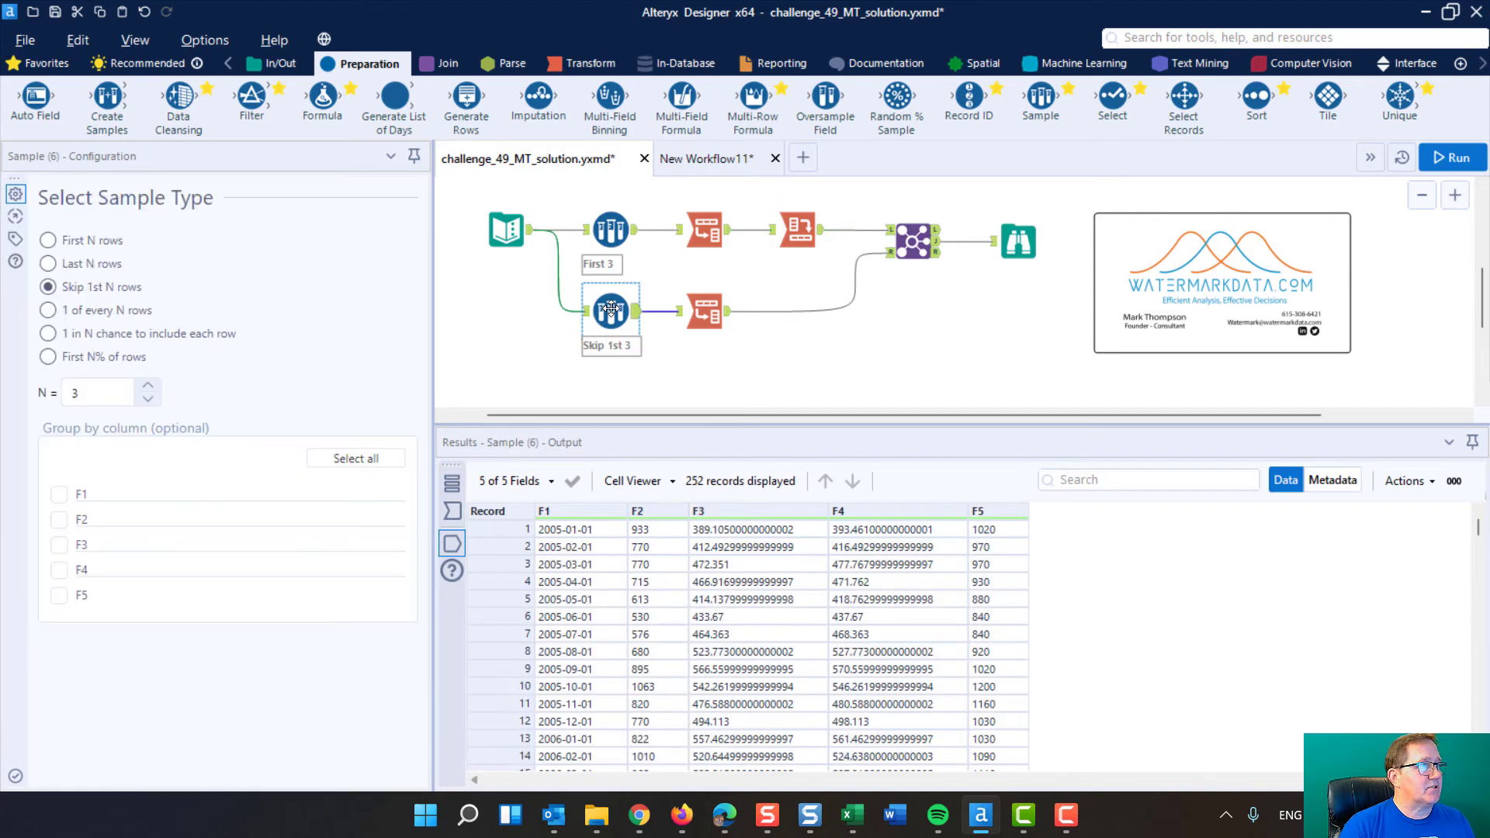
pyautogui.click(709, 309)
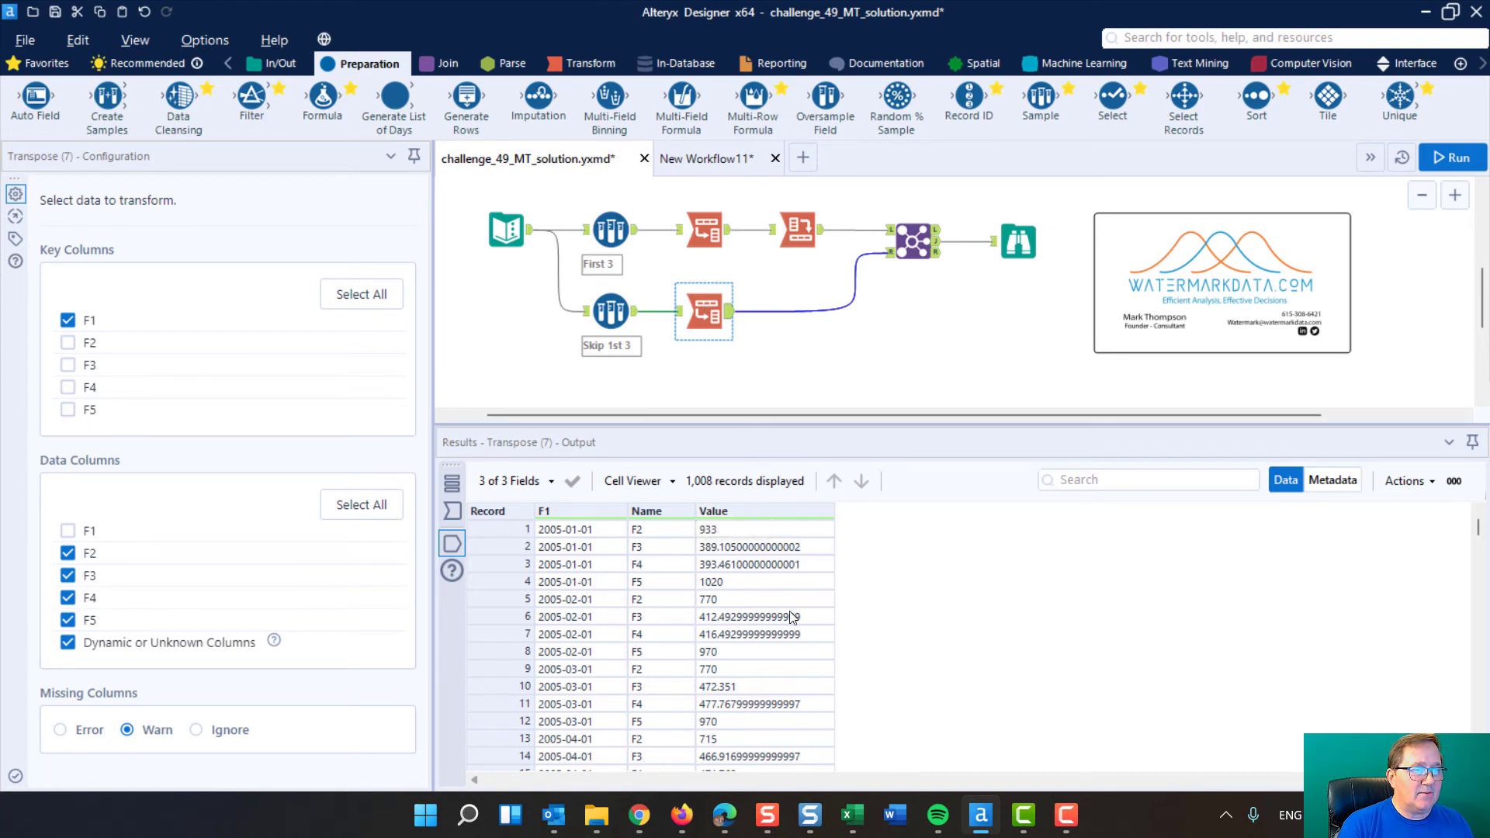
pyautogui.click(658, 533)
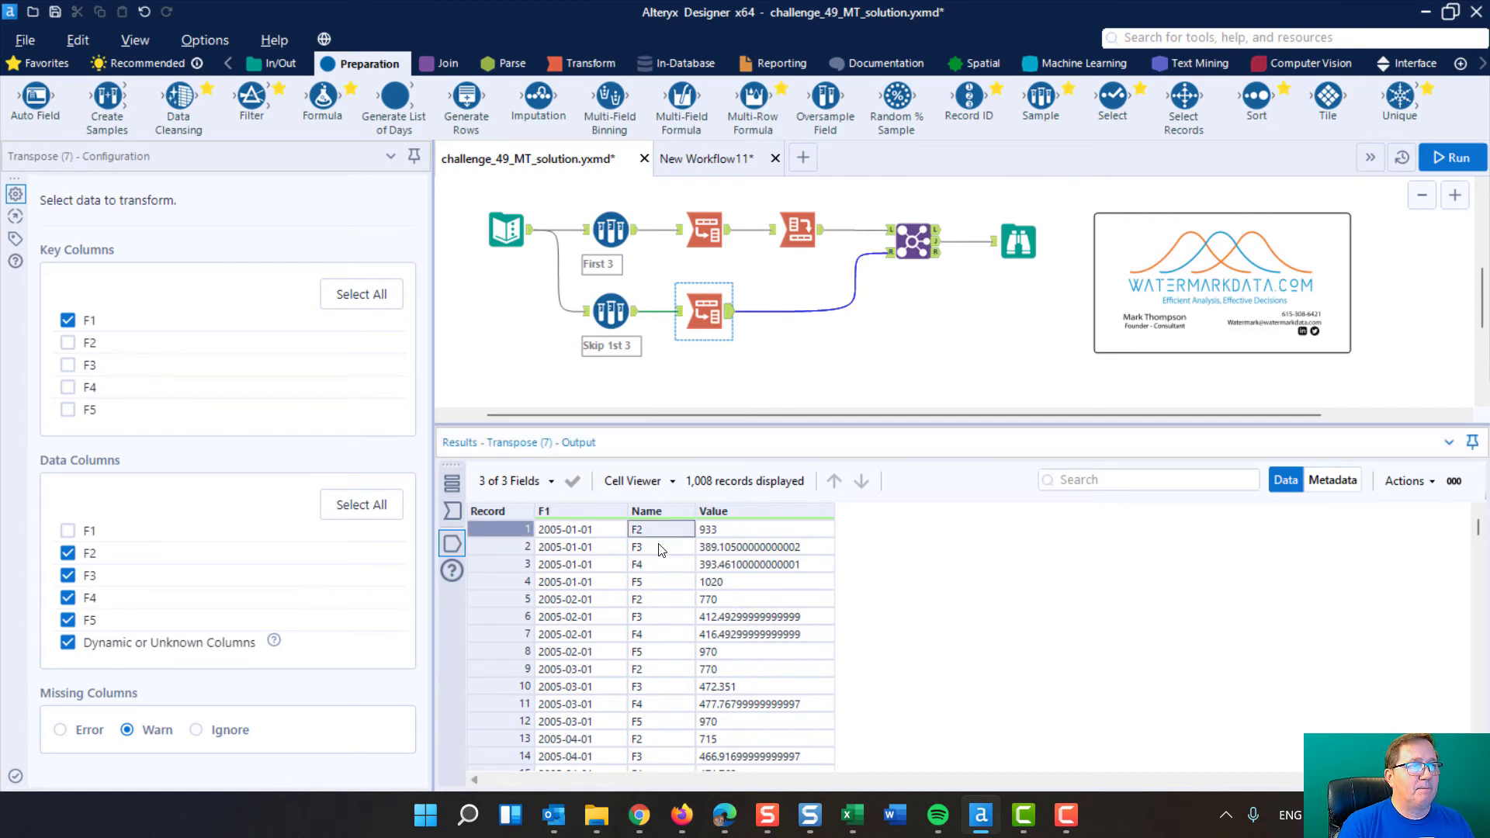
pyautogui.click(662, 551)
pyautogui.click(663, 567)
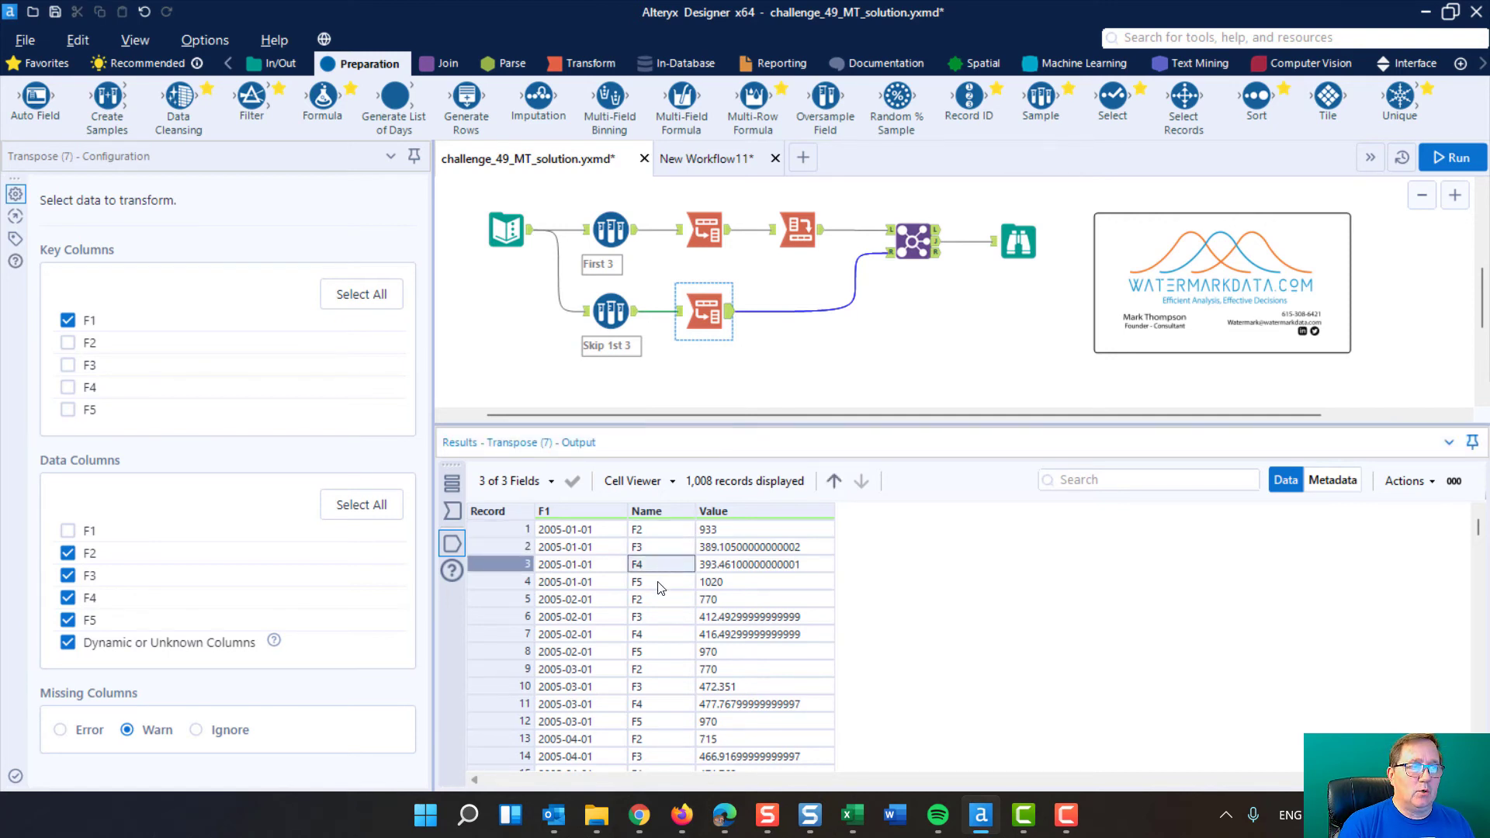
pyautogui.press('Down')
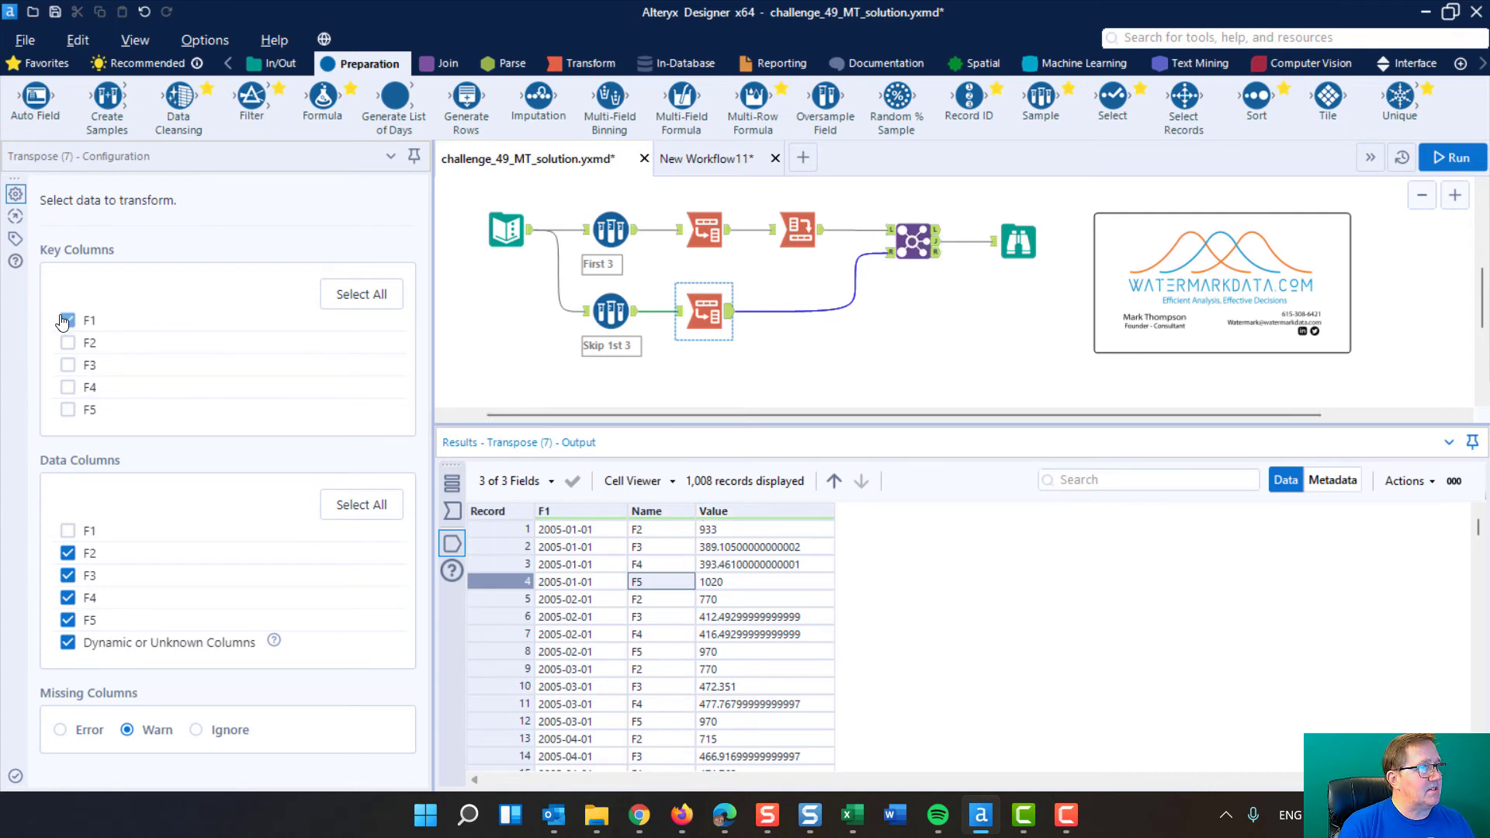
# Compare the original Text Input columns with the lower Transpose and Cross Tab outputs, focusing on the Name field they share
pyautogui.click(509, 230)
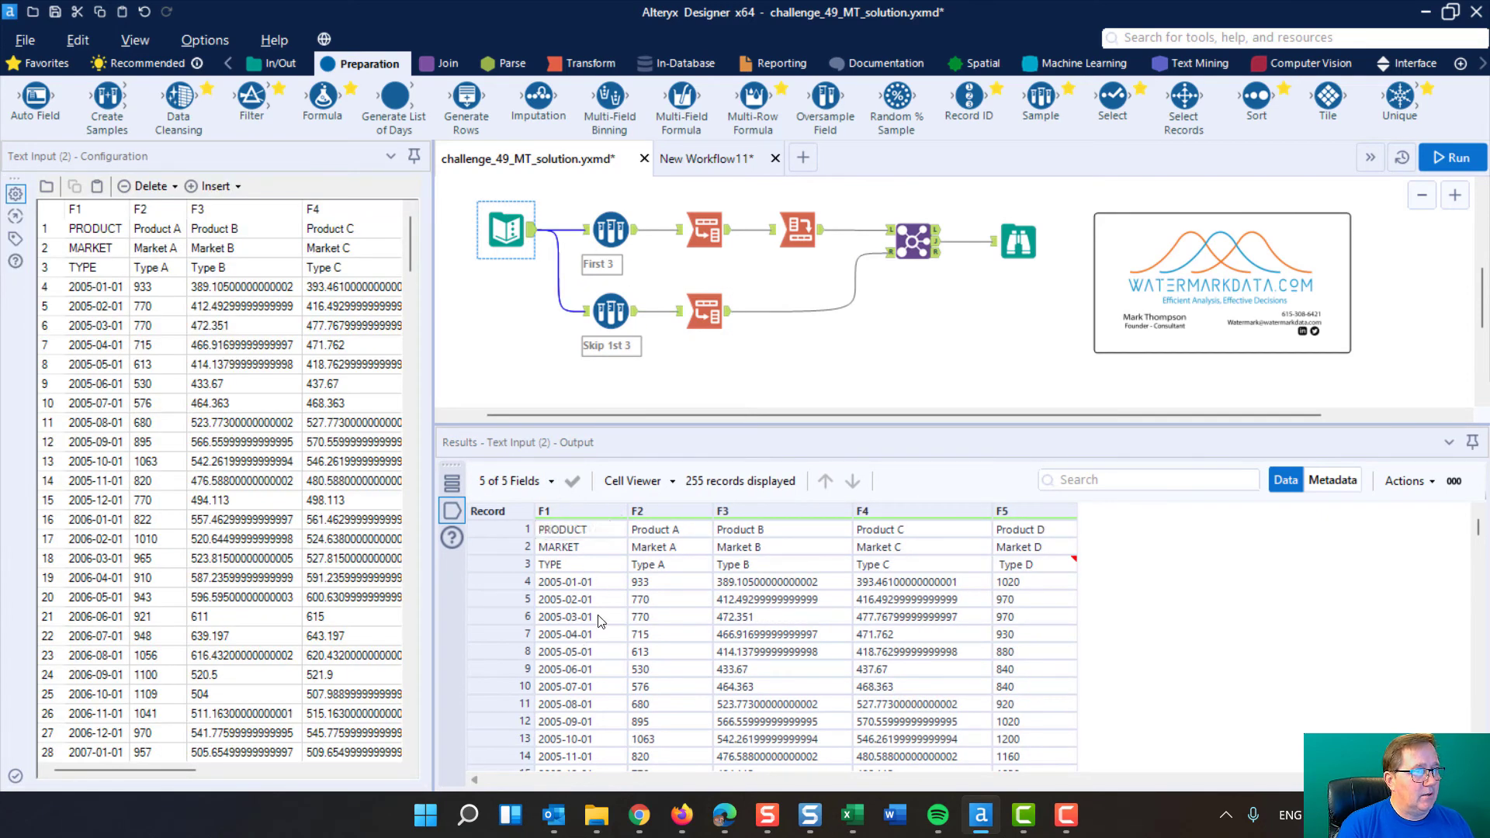
pyautogui.click(704, 311)
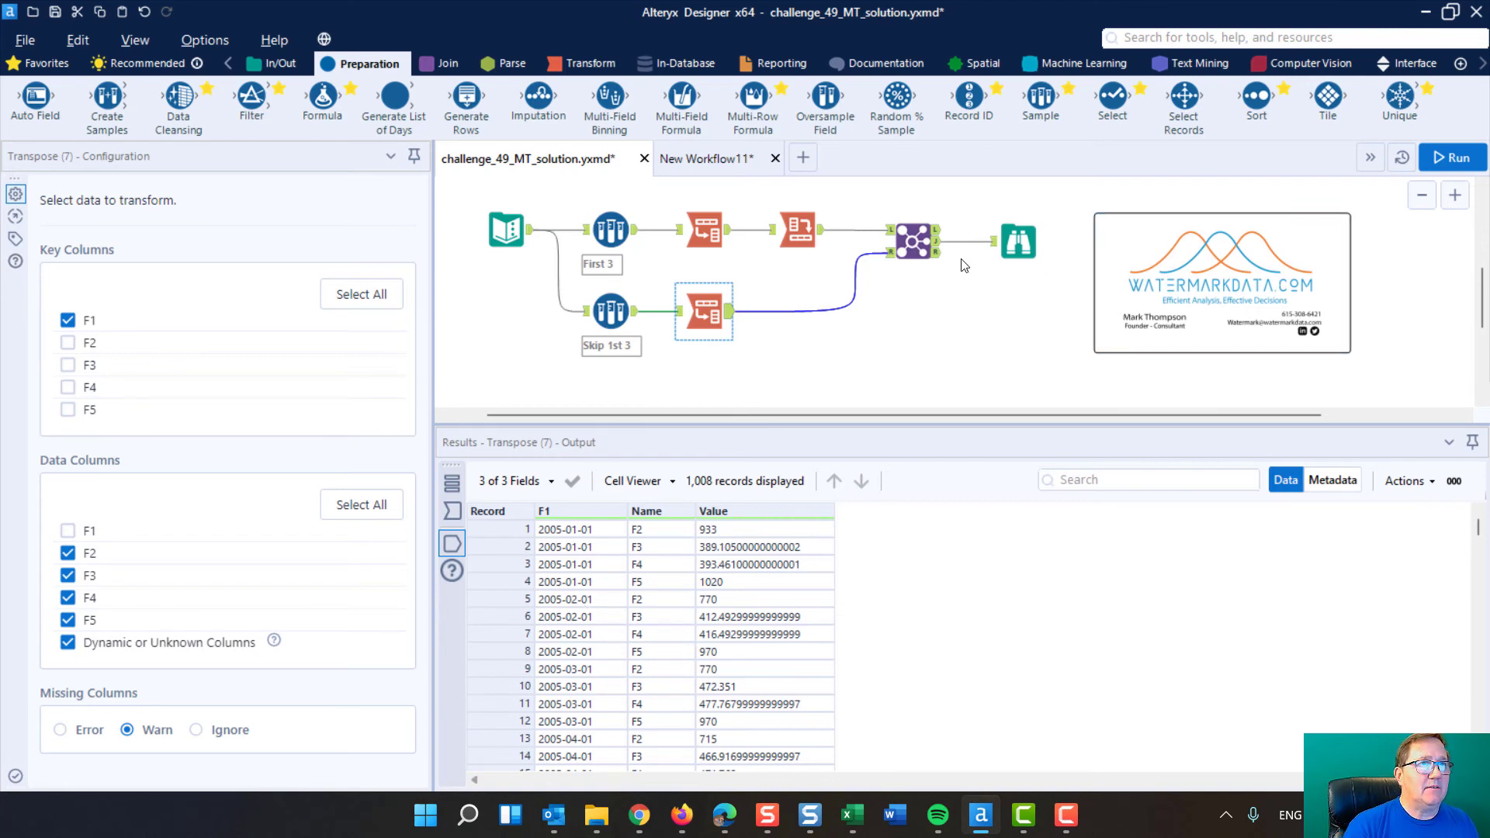
pyautogui.click(660, 514)
pyautogui.click(812, 232)
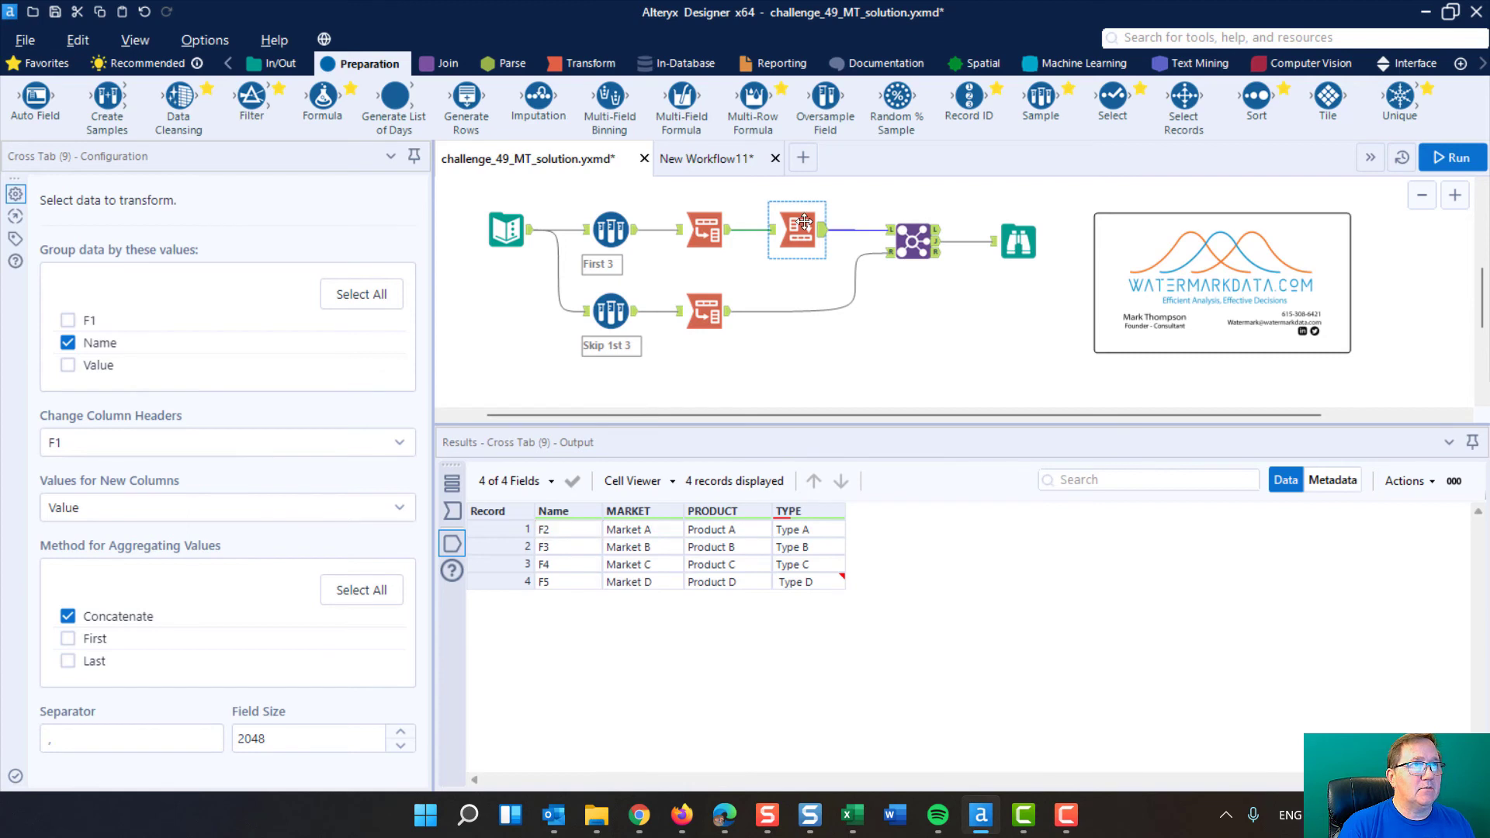
# Include both the left and right Name fields in the Join output and run the workflow
pyautogui.click(912, 236)
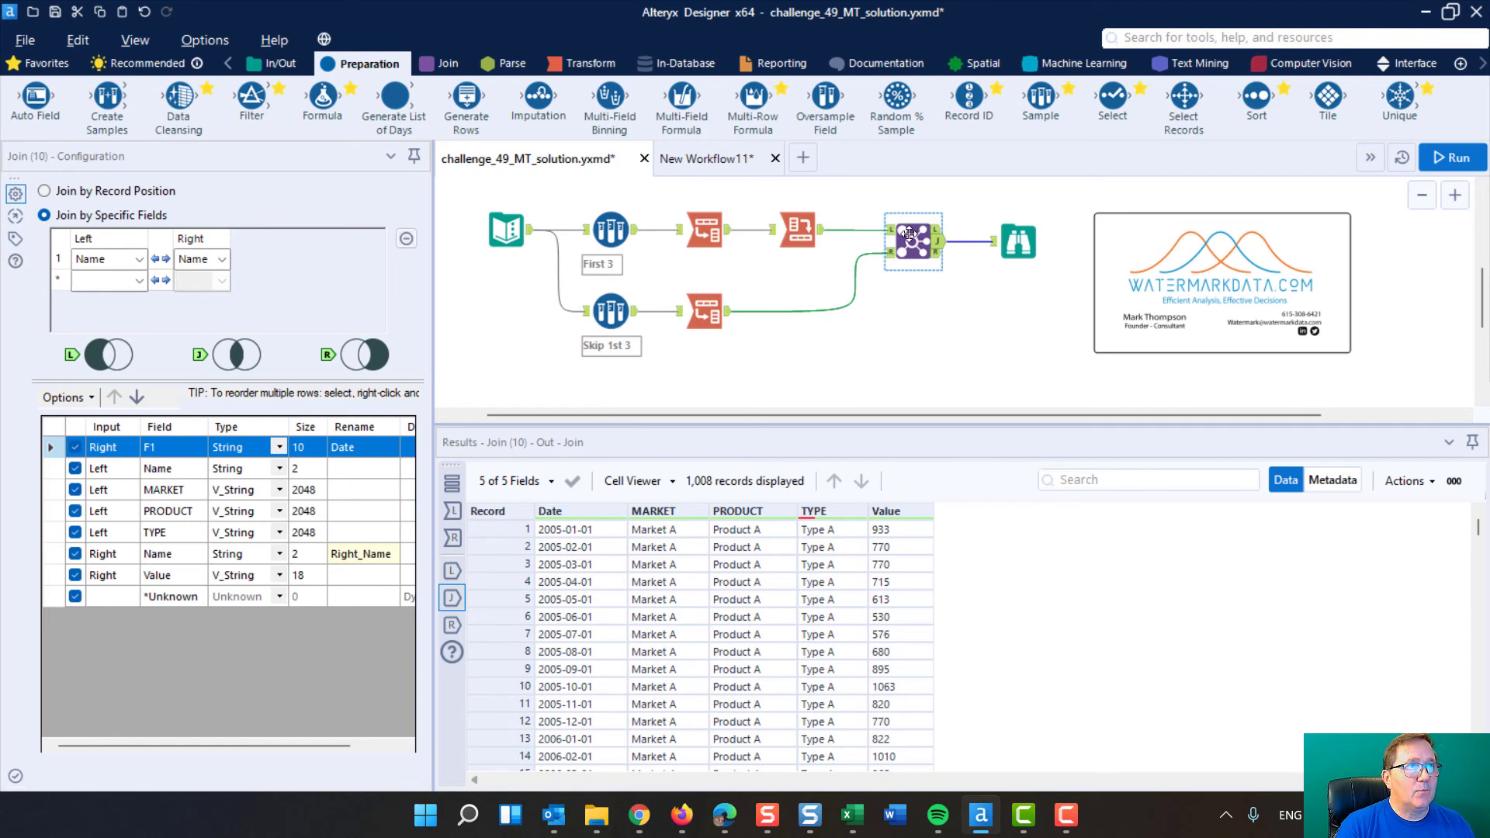
pyautogui.click(1451, 158)
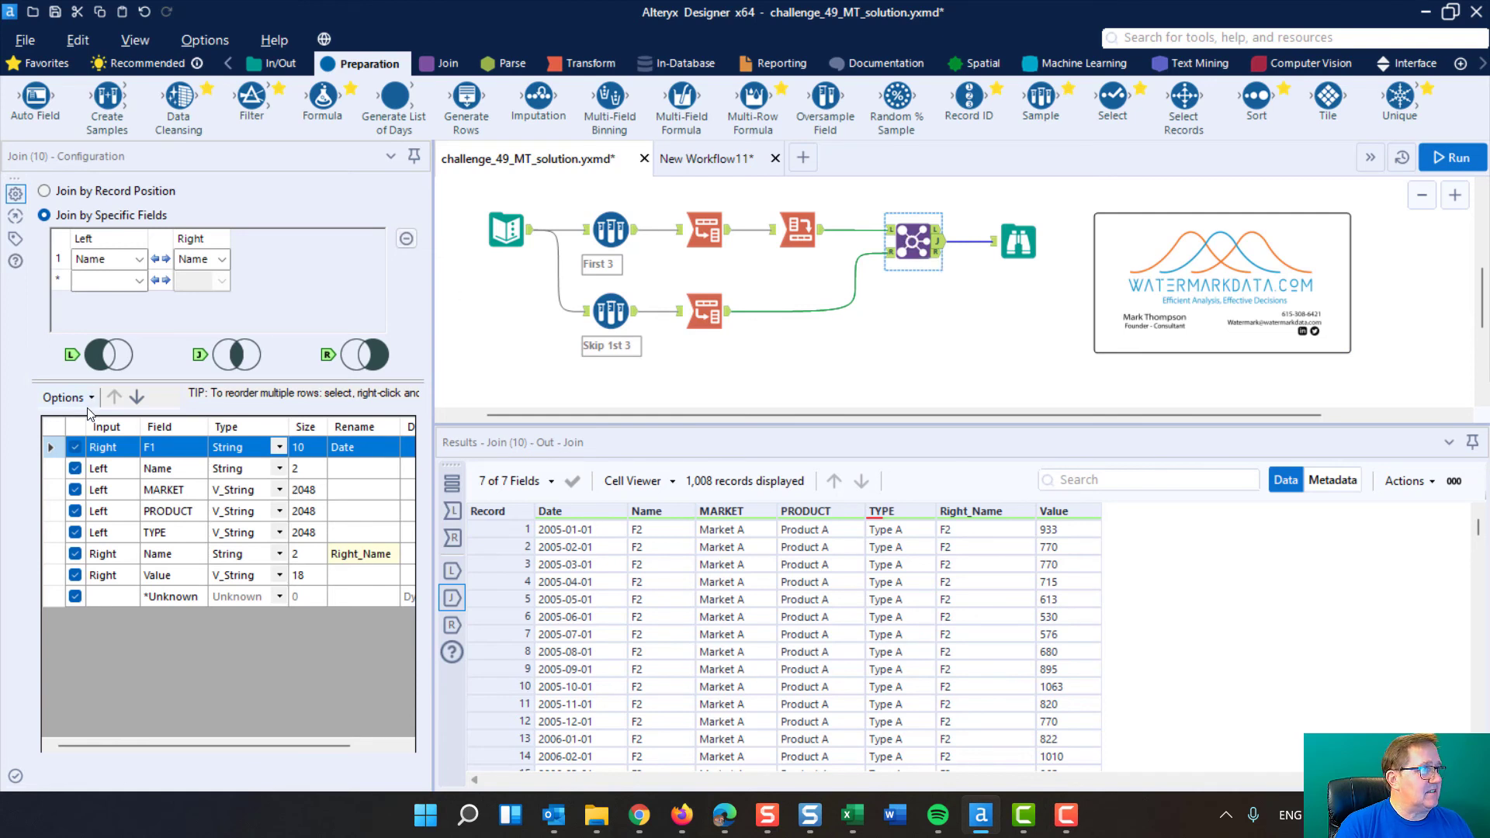
# Exclude the left Name and Right_Name fields from the Join output, rerun the workflow and select the Browse tool
pyautogui.click(74, 468)
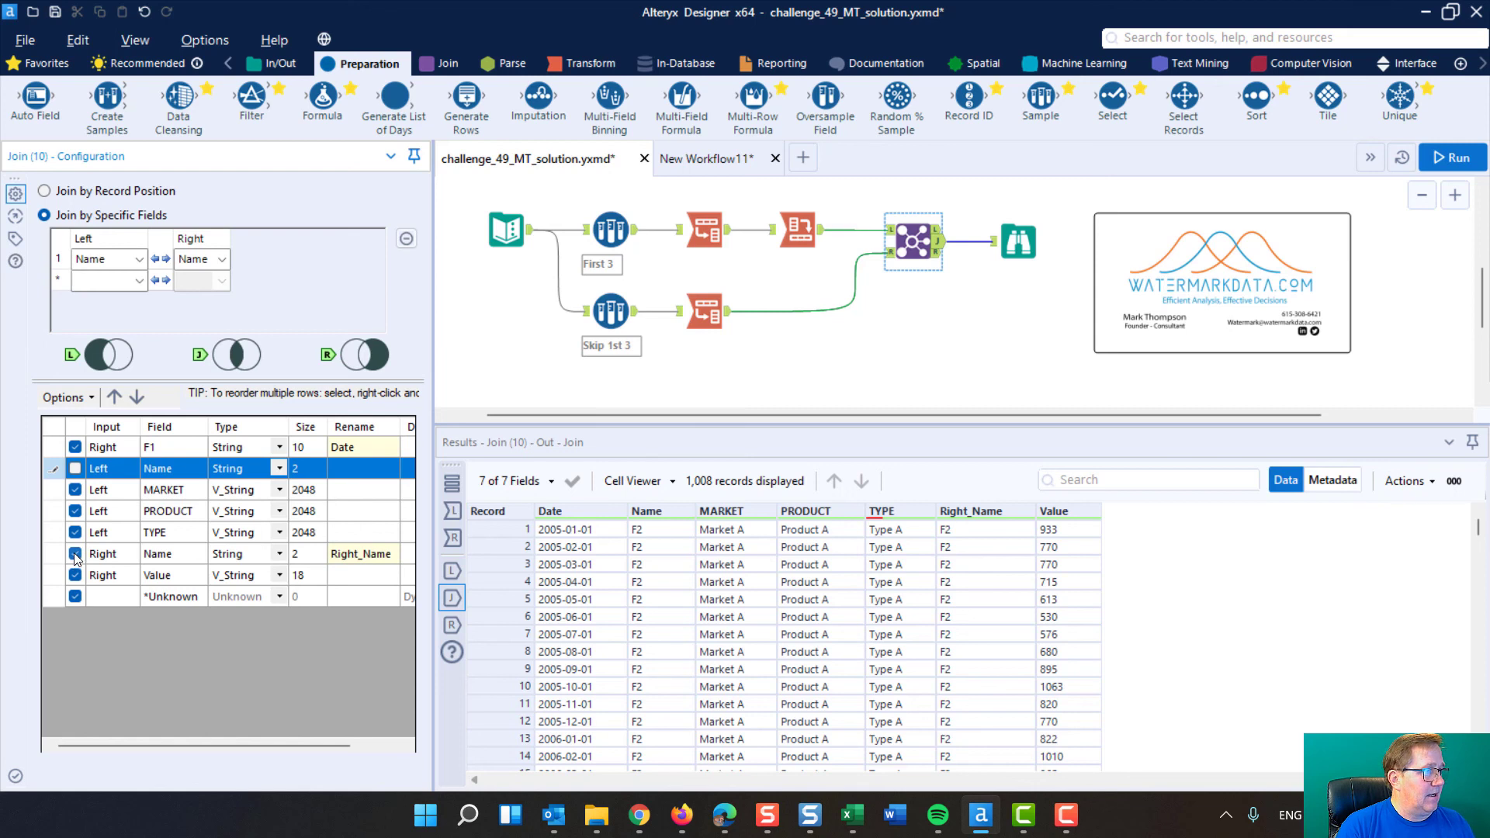
pyautogui.click(76, 554)
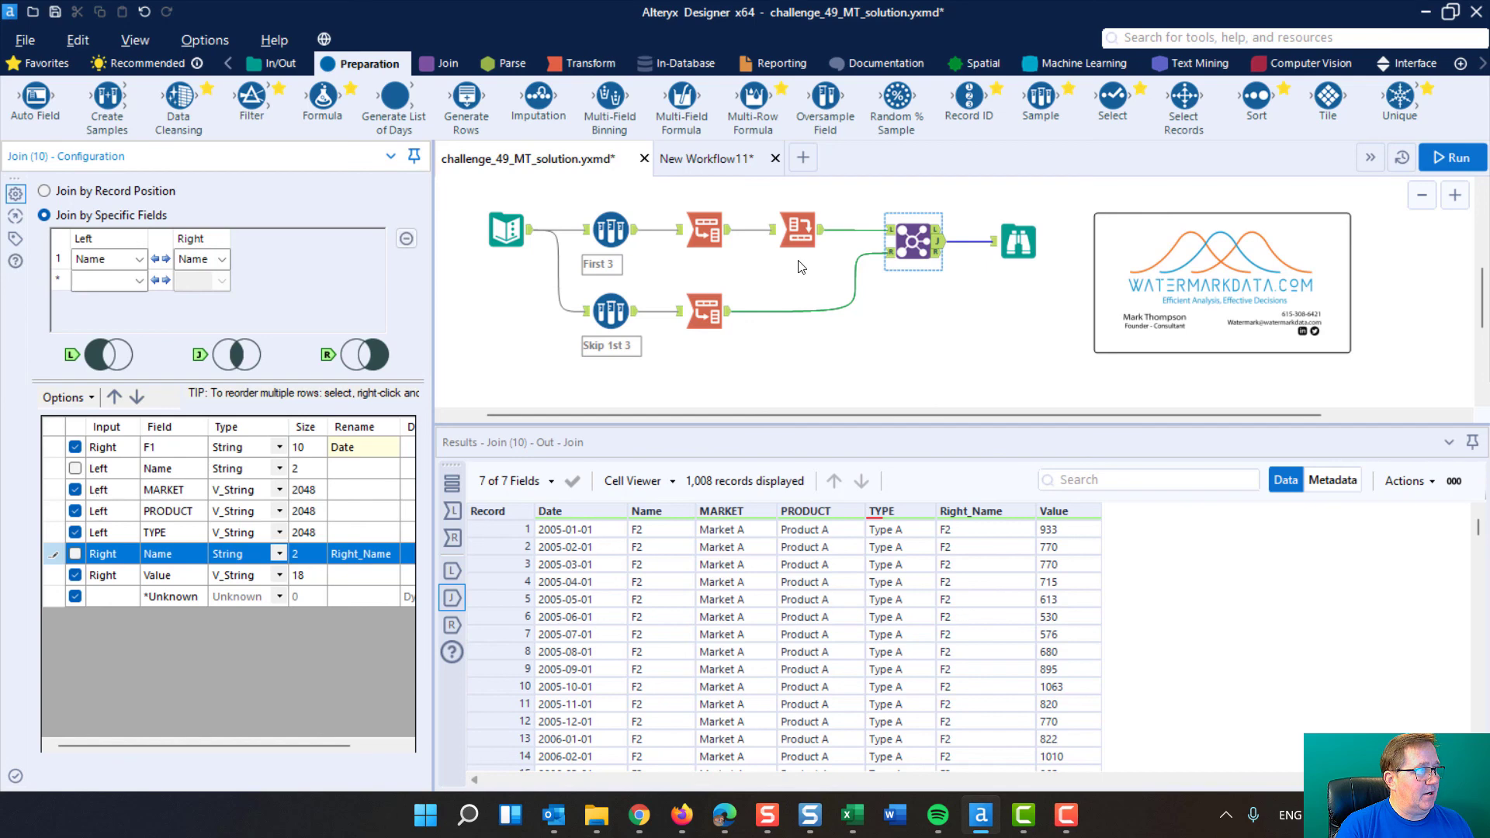
pyautogui.click(1456, 158)
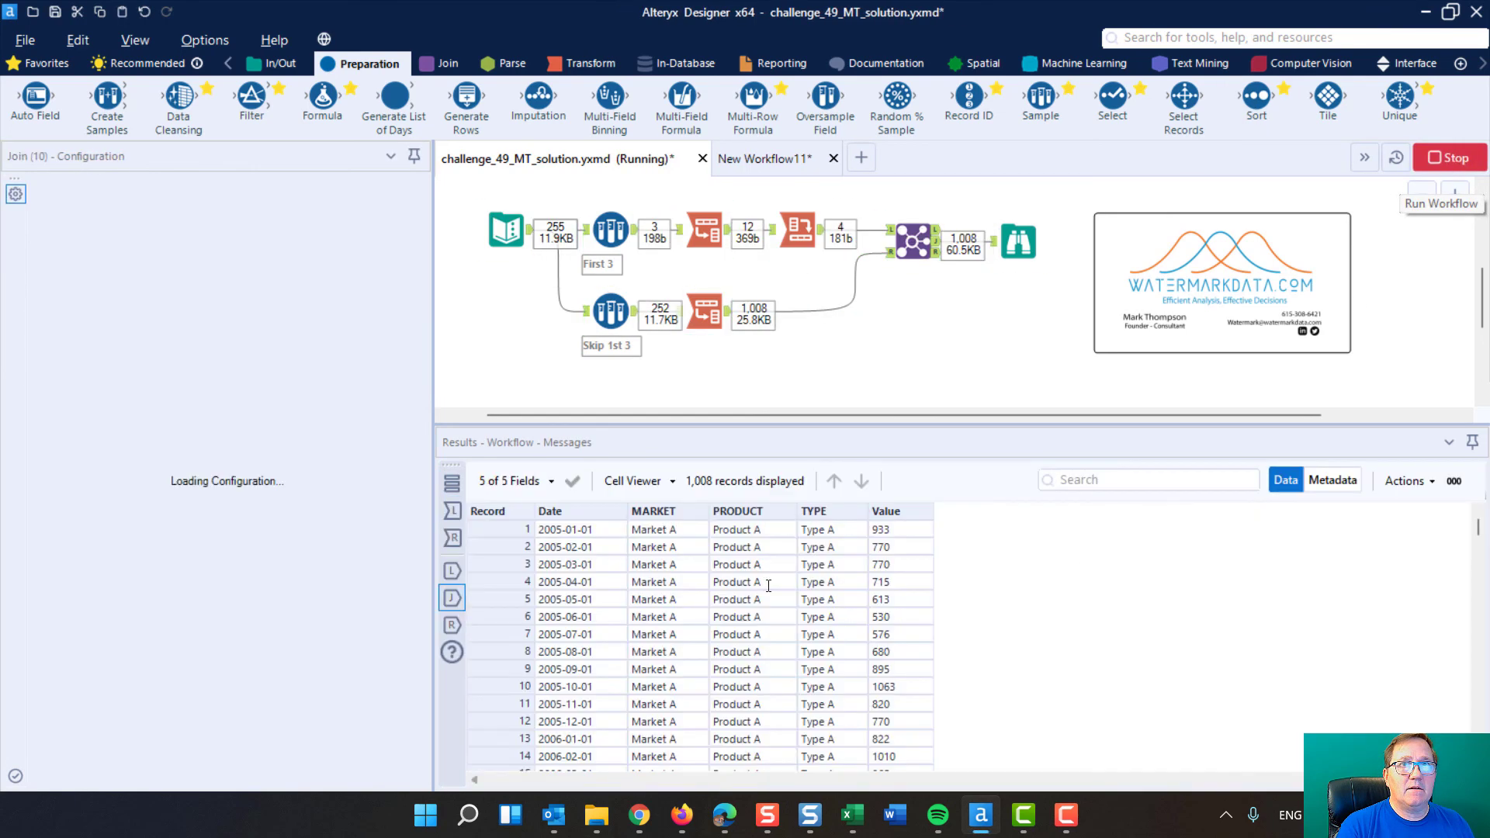
pyautogui.click(1013, 239)
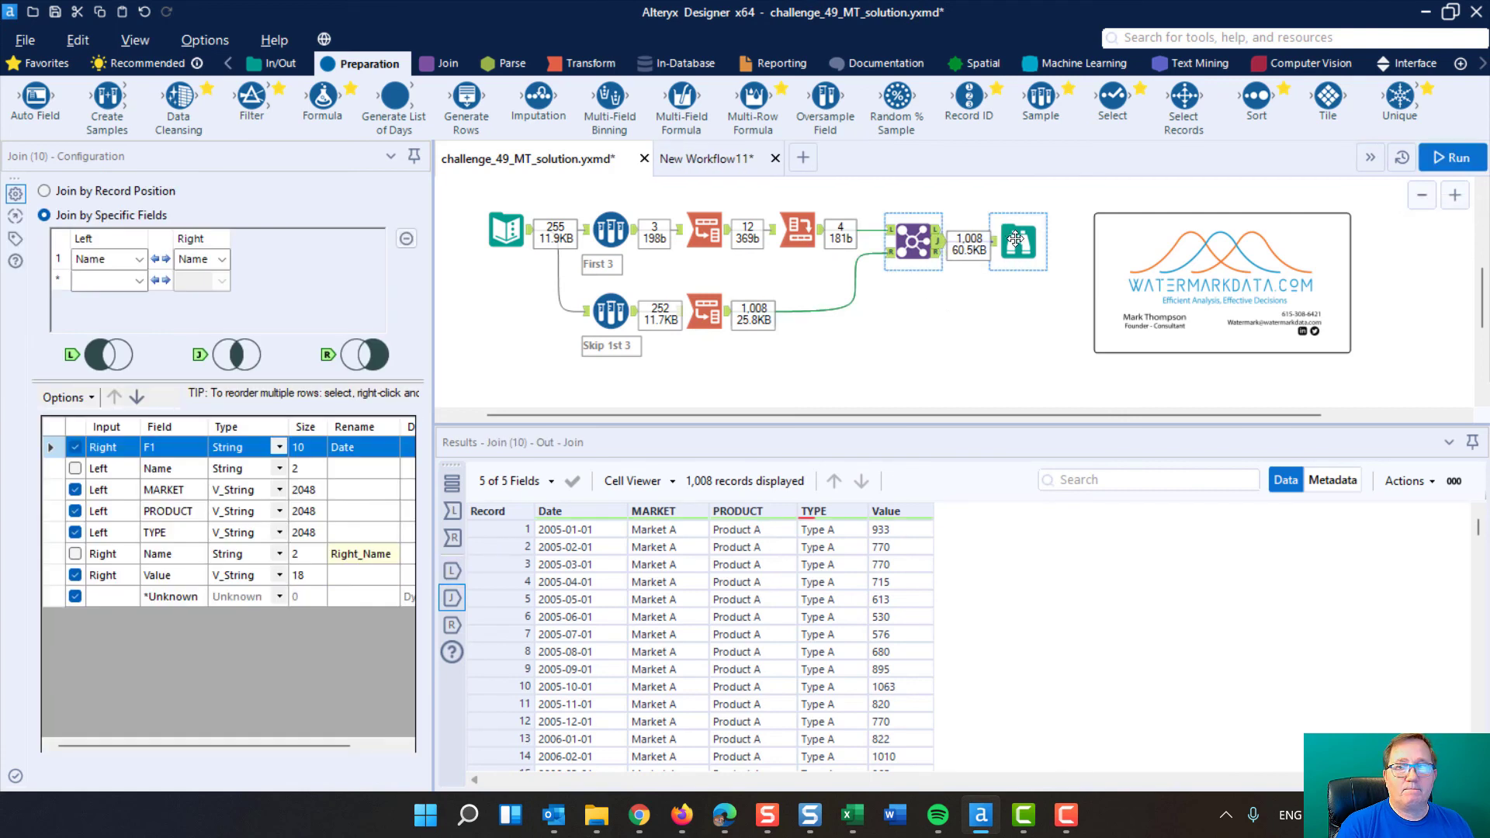